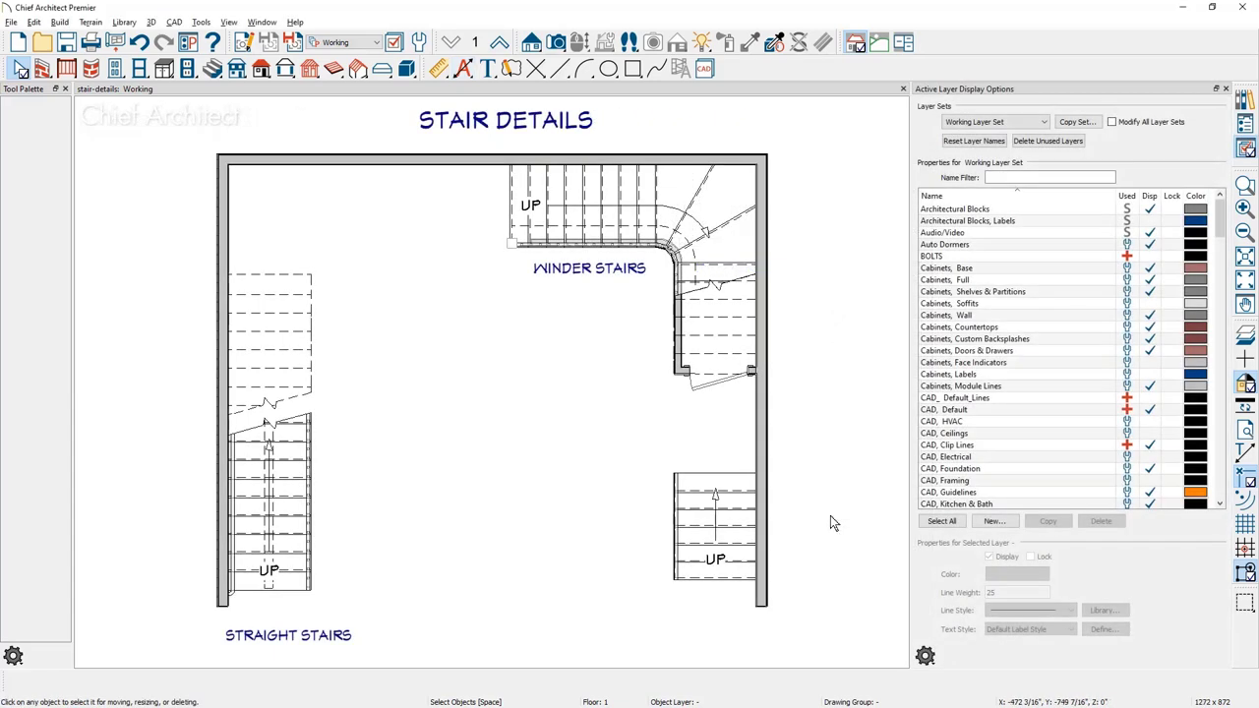
Step: Select the short staircase and hide the "Stairs & Ramps, Up/Down Arrows" and "Stairs & Ramps, Stringers" layers
left_click(738, 522)
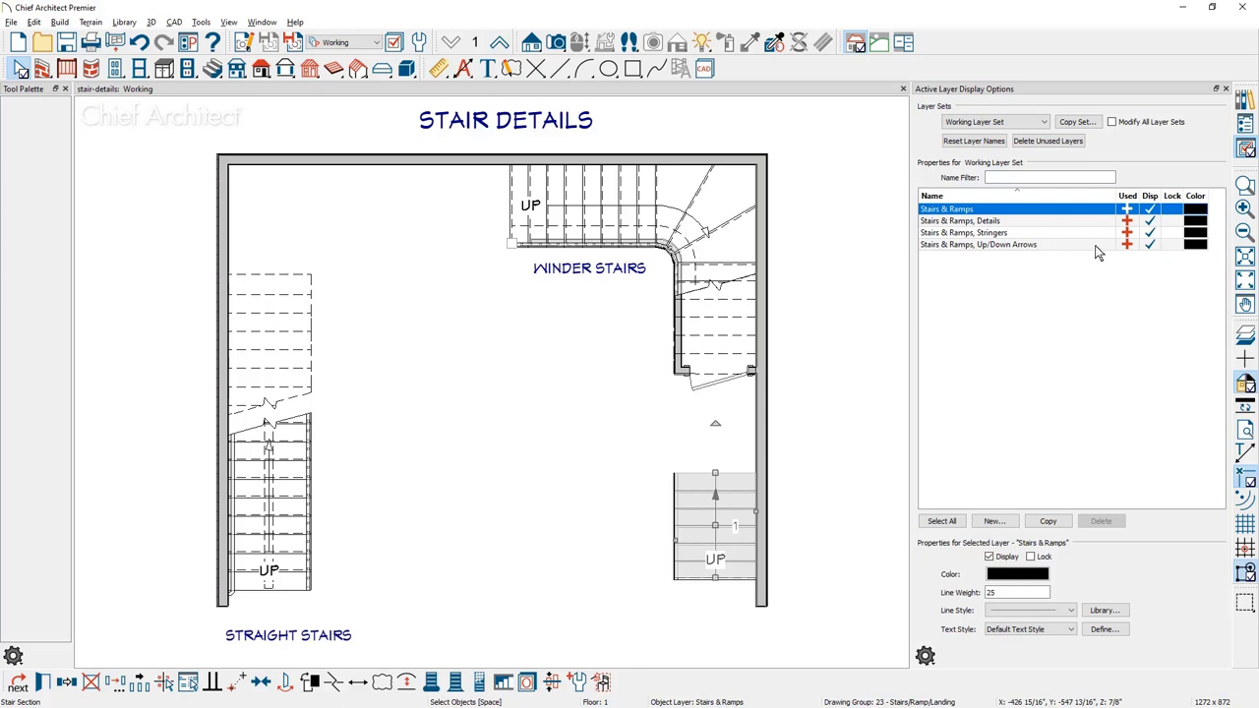
left_click(1150, 246)
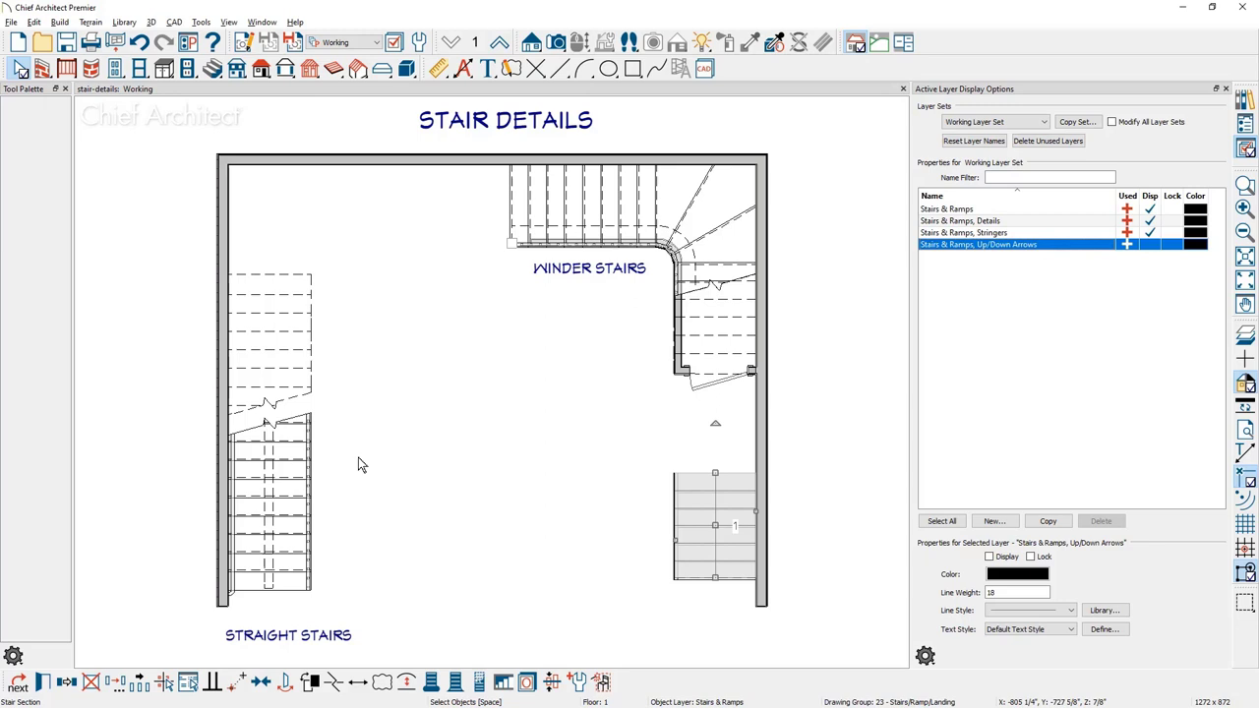
left_click(1149, 234)
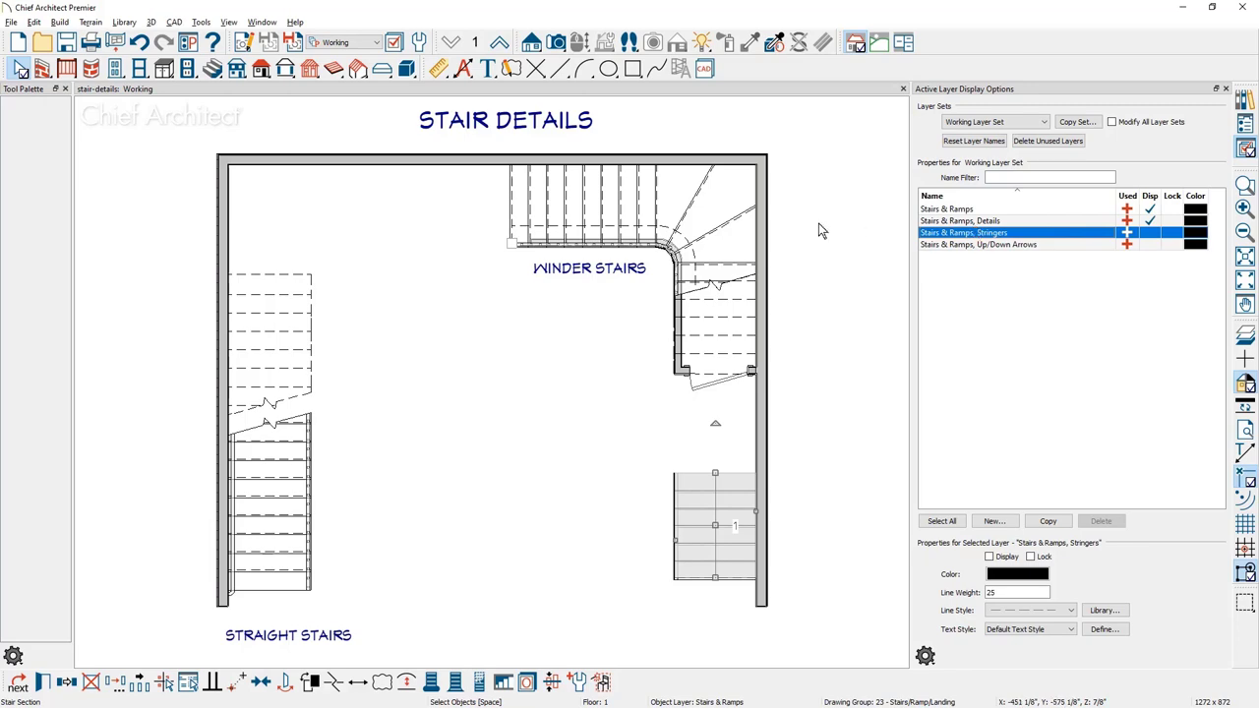
Step: Identify the dashed nosing lines on the winder stairs and hide the "Stairs & Ramps, Details" layer
scroll(733, 271, "up", 3)
scroll(718, 289, "up", 1)
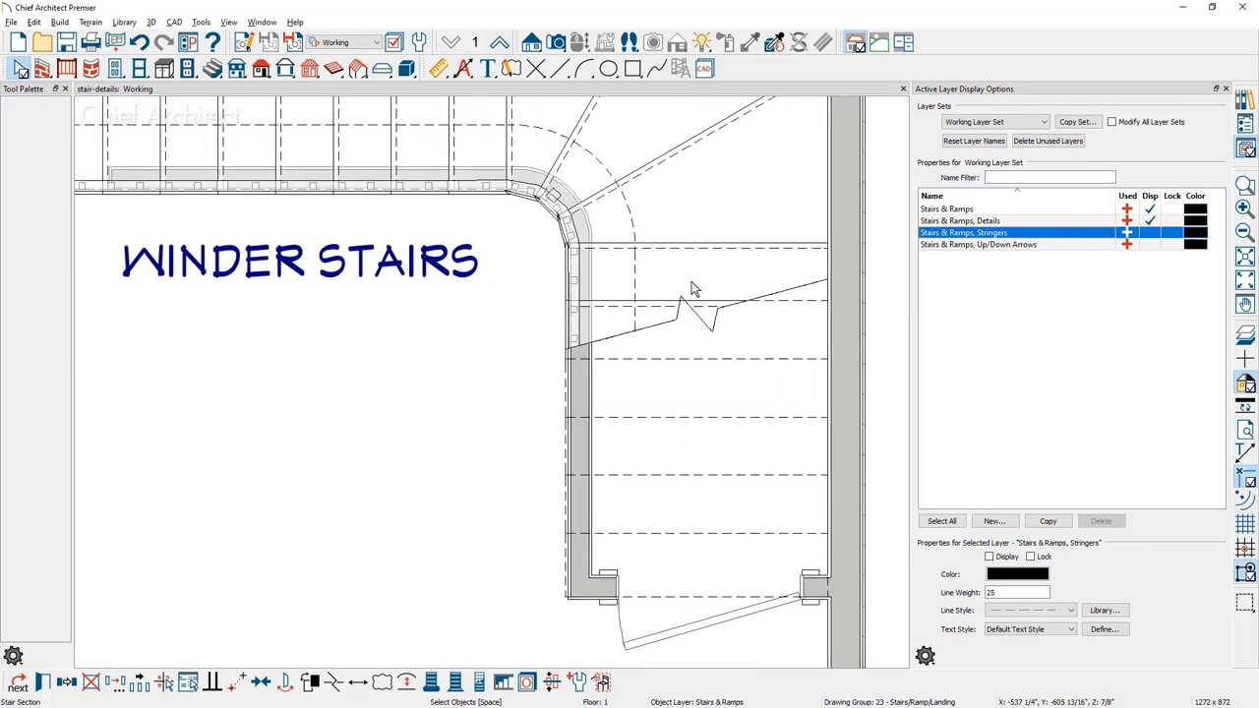
middle_click_drag(520, 351, 557, 506)
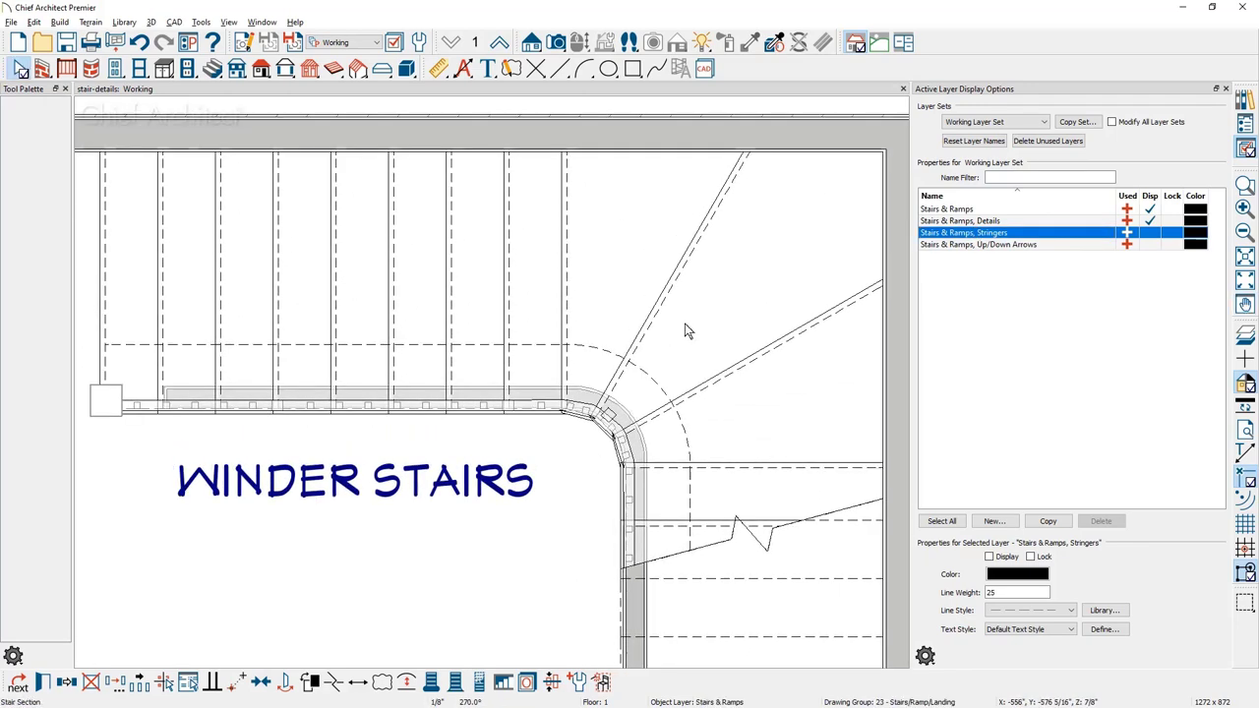
left_click(674, 296)
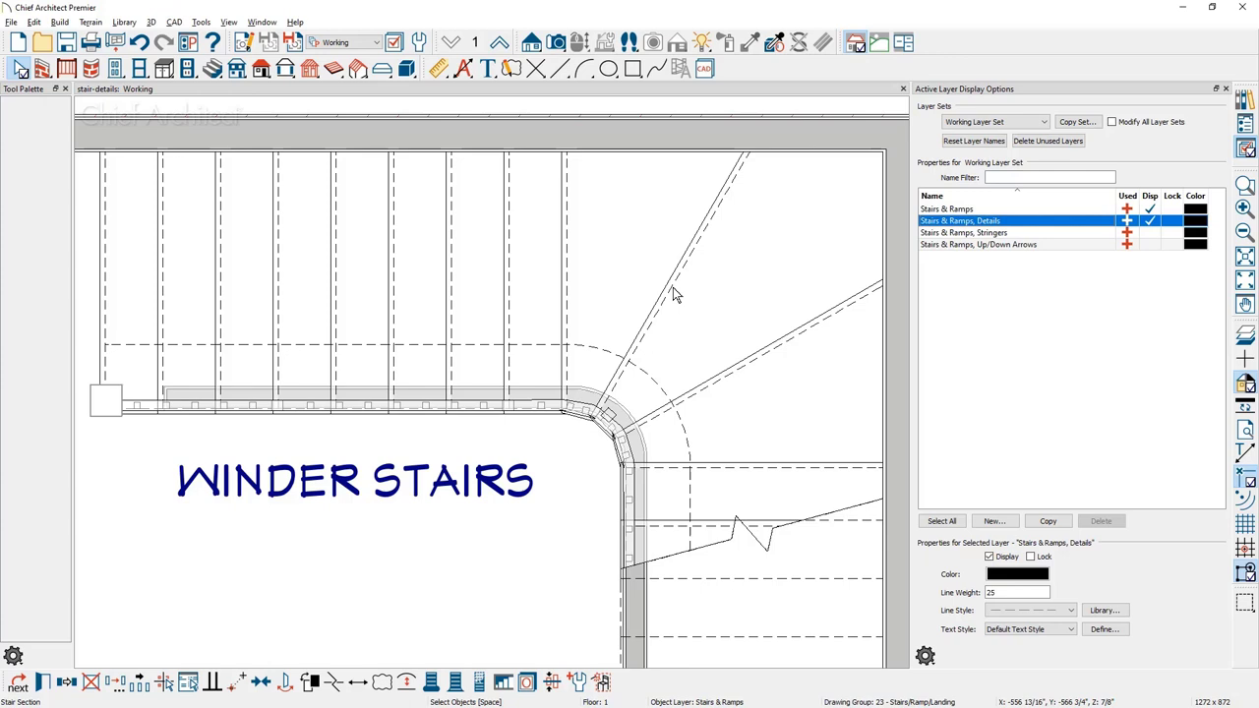
left_click(1150, 222)
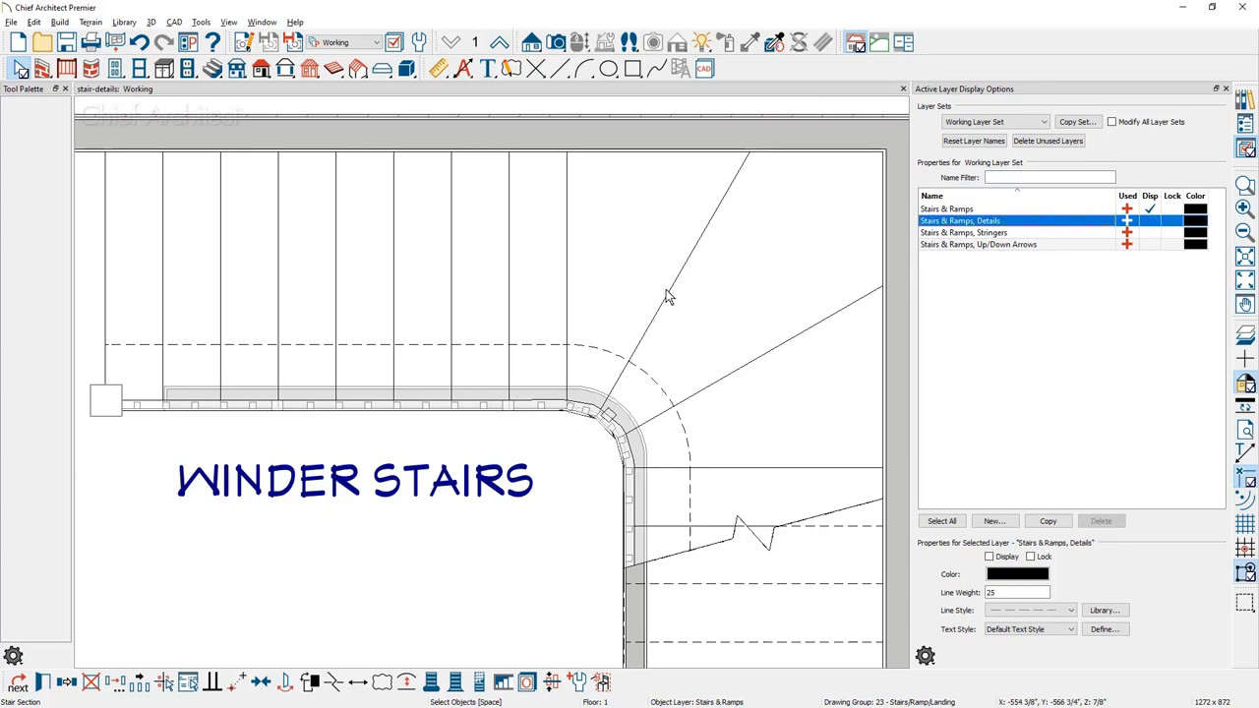
scroll(662, 314, "down", 3)
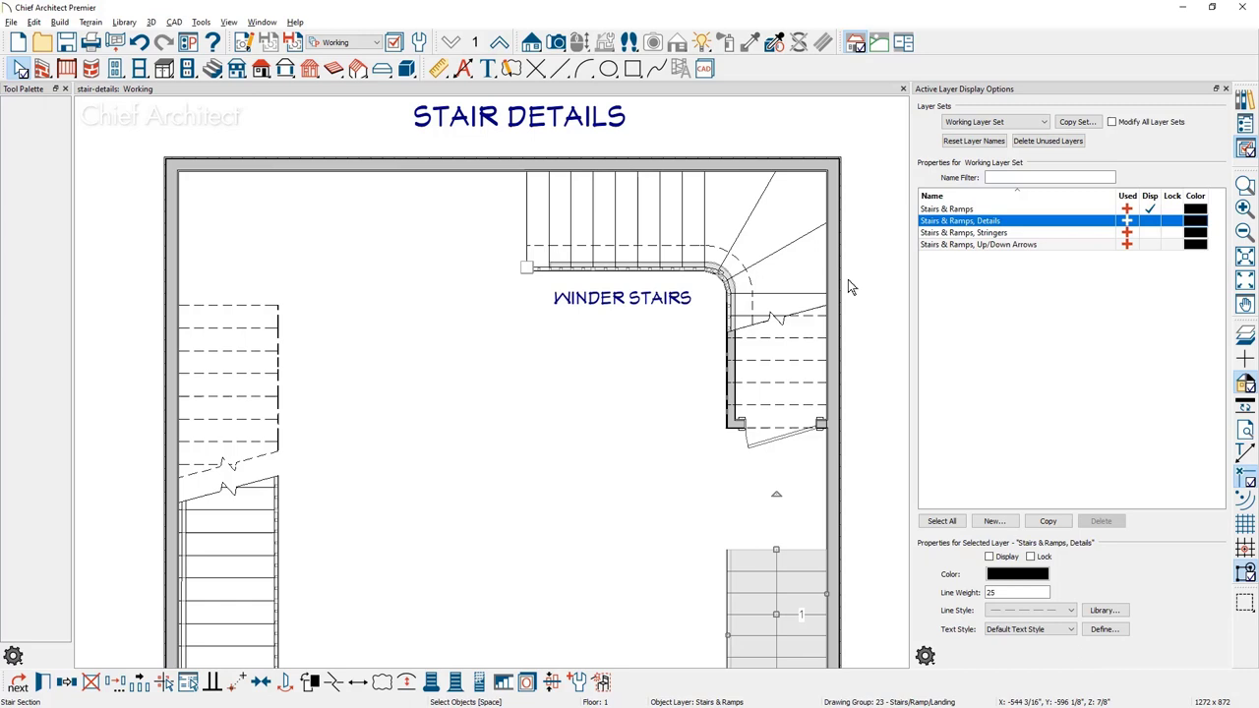
Step: Restore the display of the stair Details, Stringers and Up/Down Arrows layers
left_click(1149, 221)
left_click(1151, 233)
left_click(1155, 245)
left_click(1153, 245)
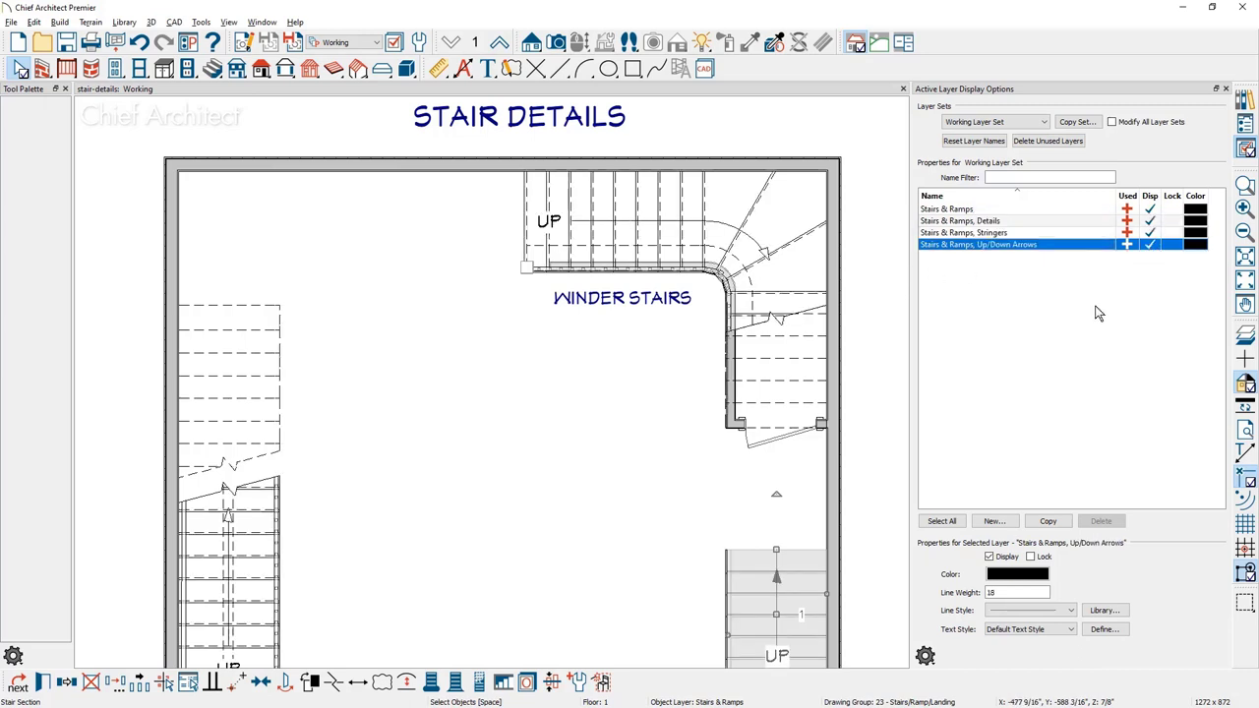
Step: Switch the short staircase's arrow off and on again in its specification, and review its fill style
double_click(828, 583)
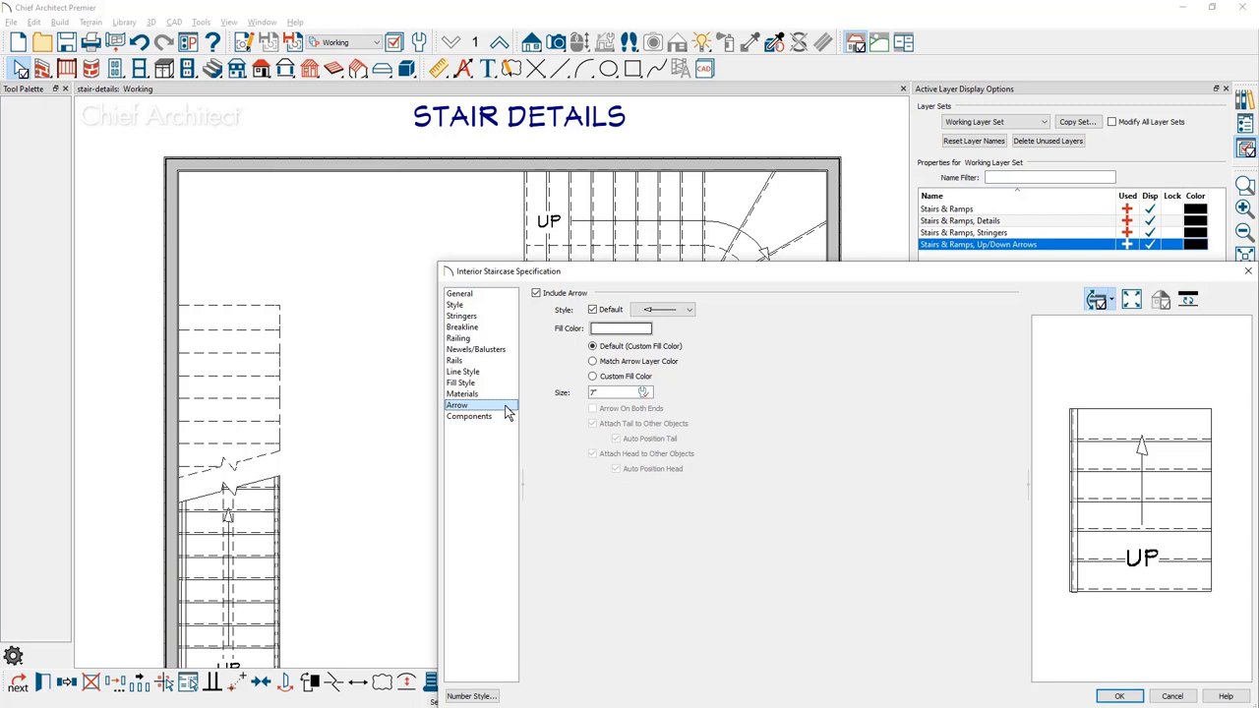
left_click(536, 293)
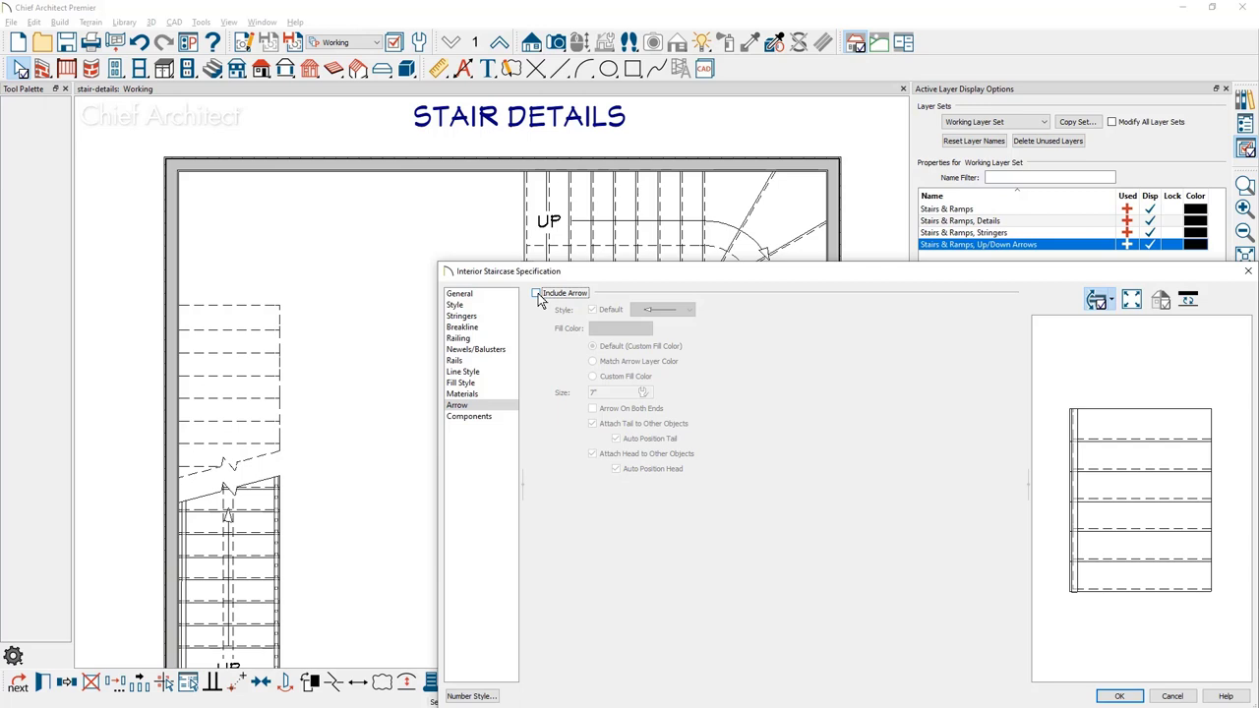
left_click(536, 293)
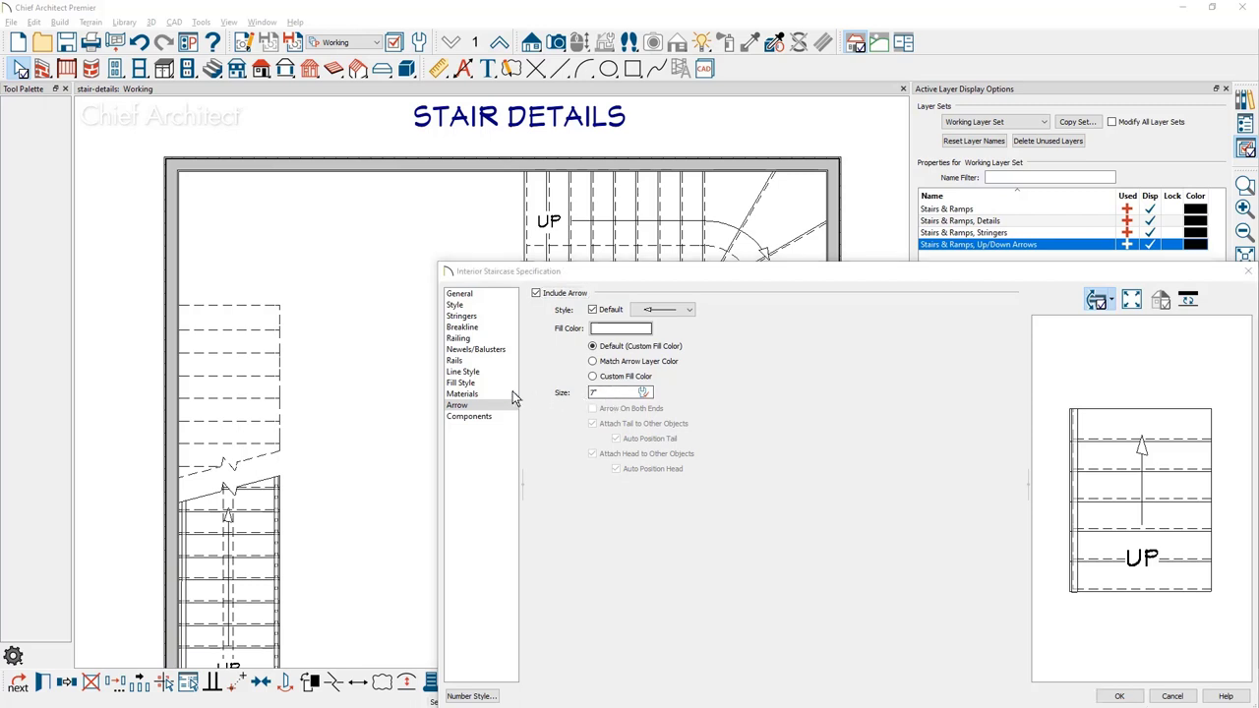
left_click(482, 385)
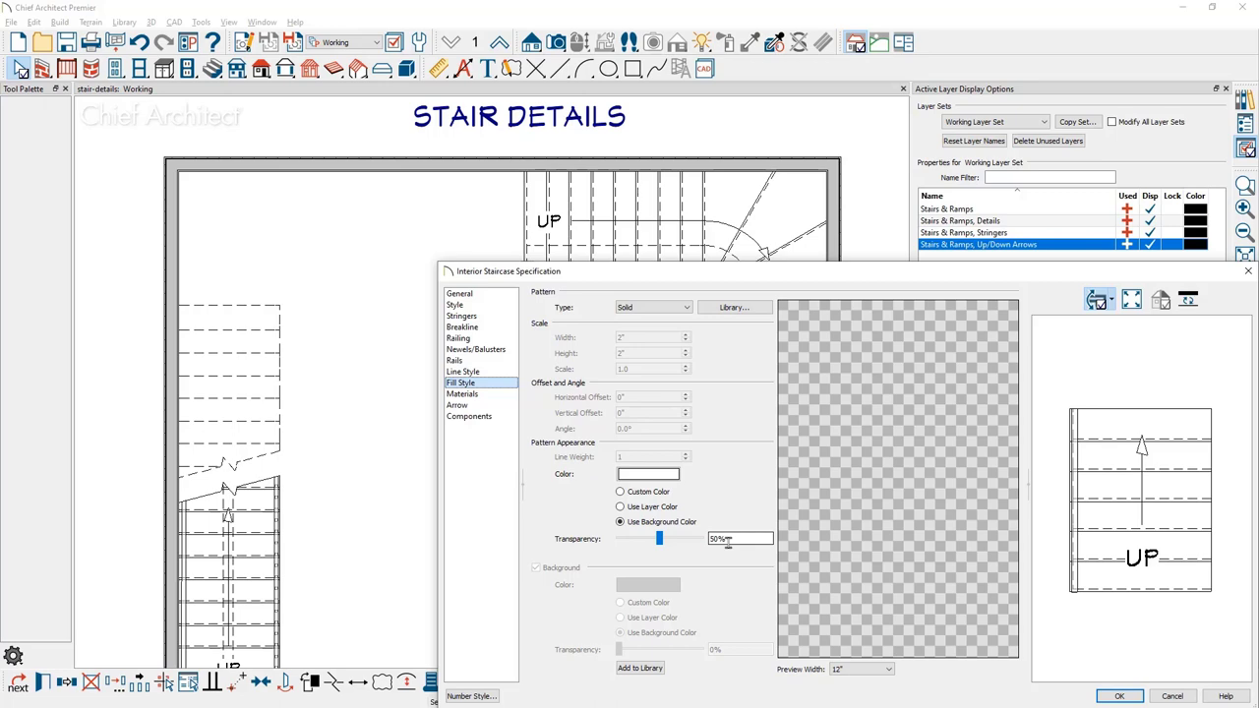
left_click(1119, 696)
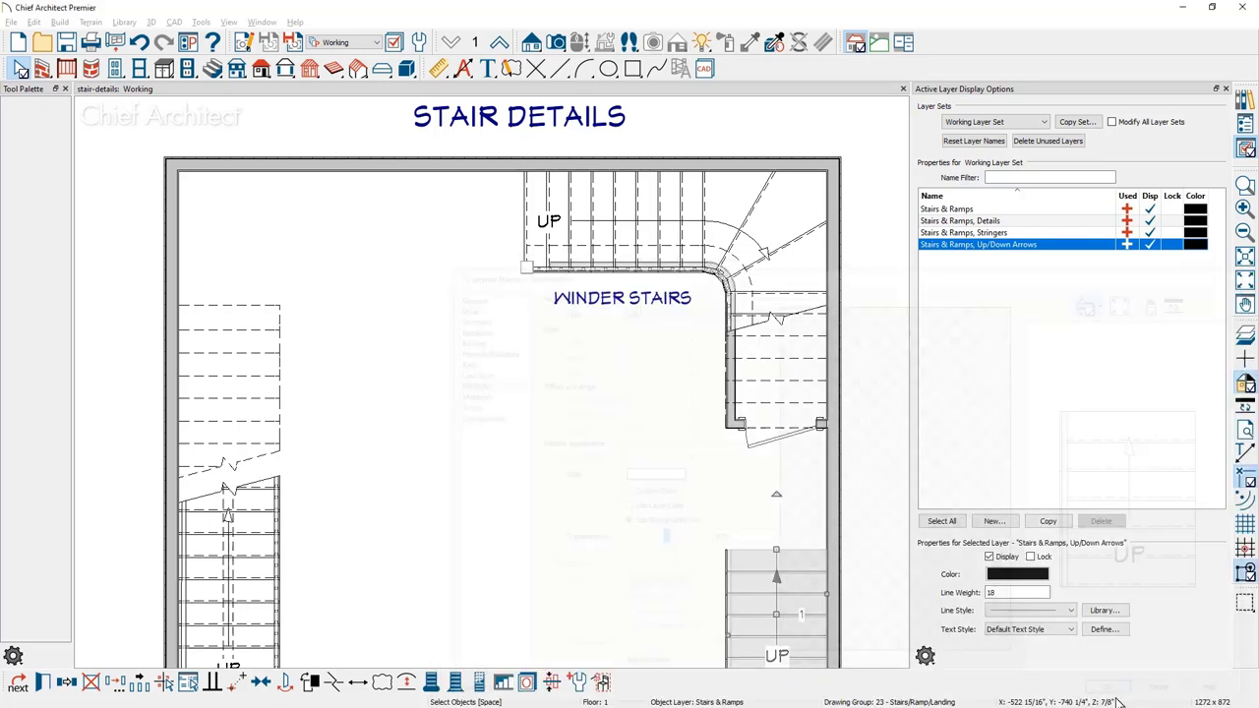
Step: Move the rectangular furniture piece onto the short staircase to check the see-through fill, and return it to outside the wall
middle_click_drag(778, 582, 479, 403)
scroll(479, 392, "down", 1)
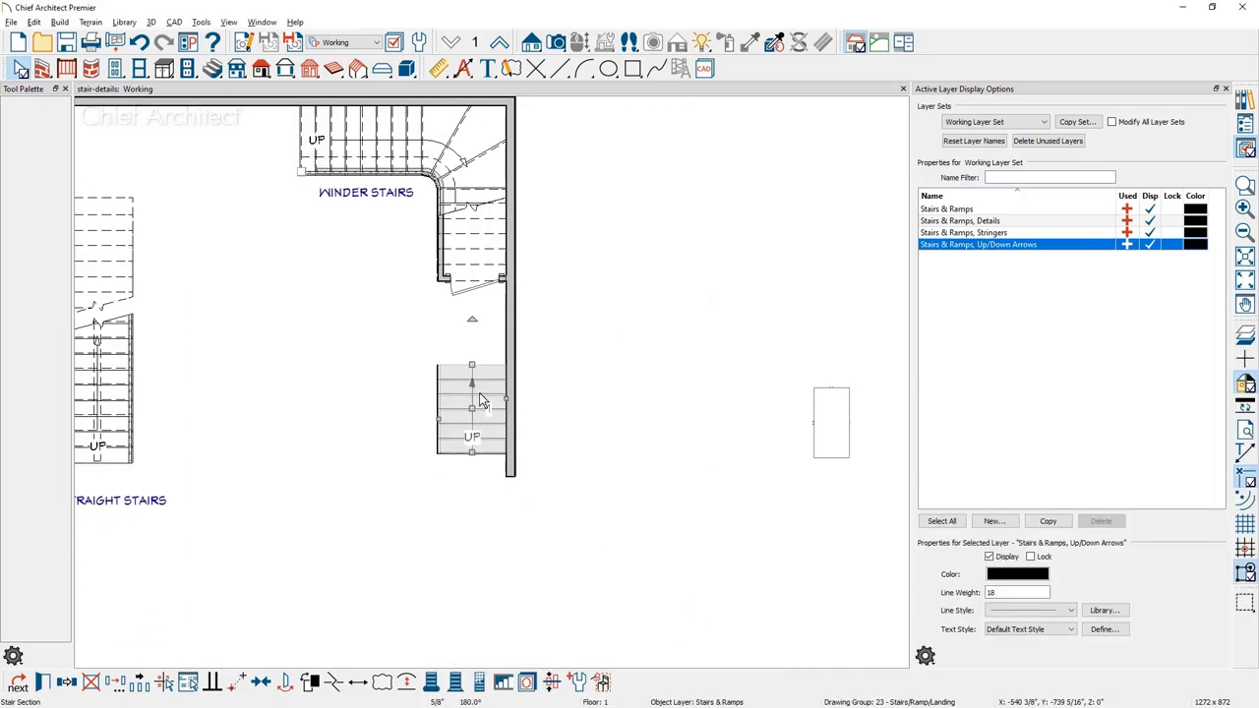
left_click(822, 422)
left_click_drag(831, 421, 484, 385)
left_click(380, 399)
scroll(381, 401, "up", 2)
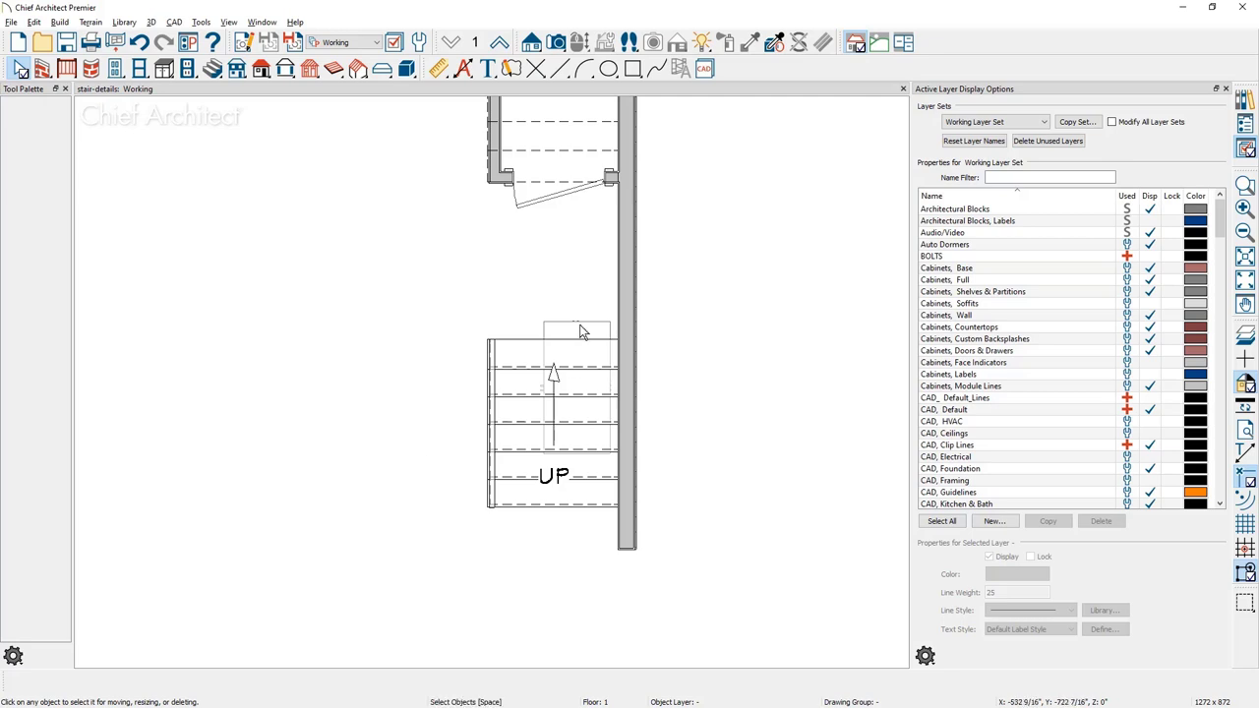
left_click(574, 389)
left_click_drag(572, 390, 723, 392)
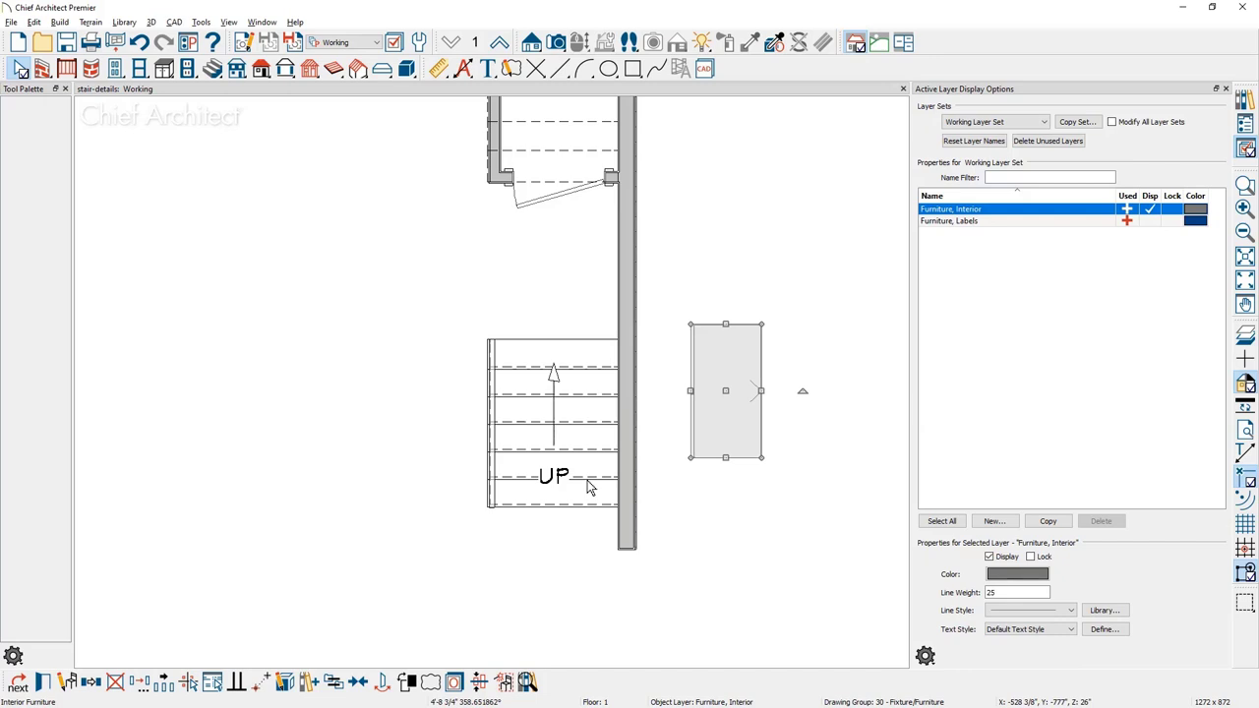
Step: Give the short staircase a breakline with the Triangle style in its specification
double_click(588, 485)
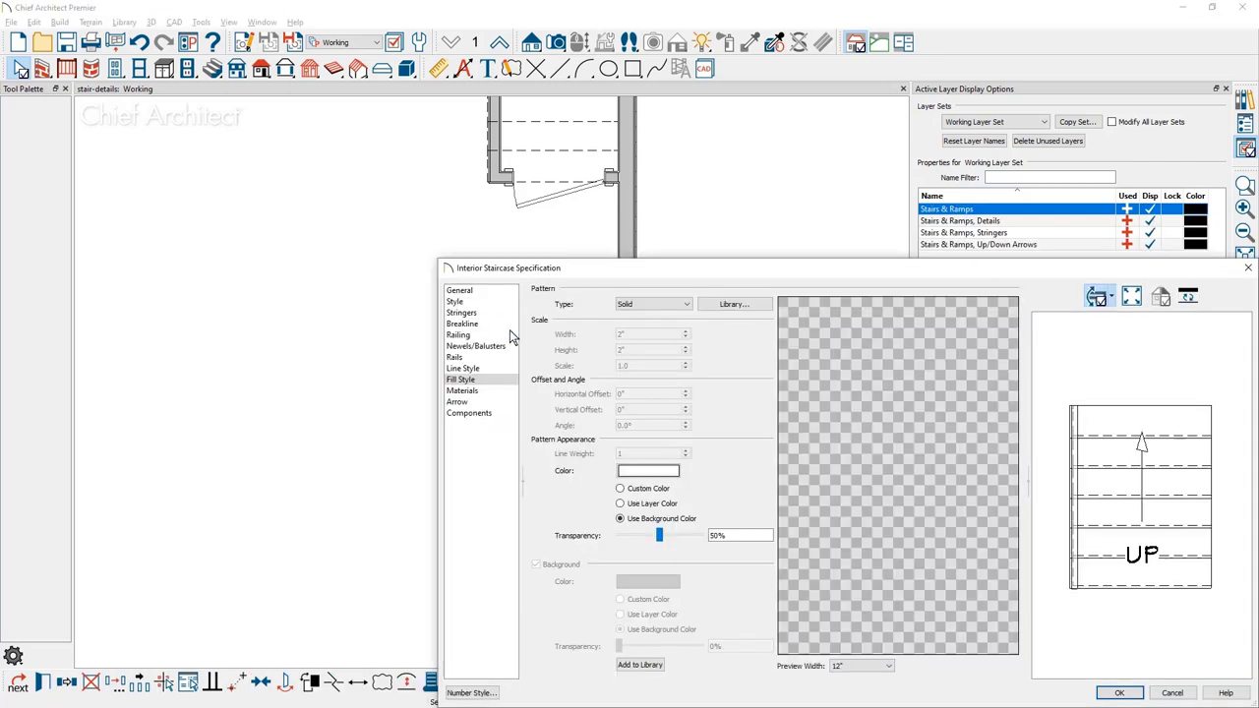
left_click(487, 324)
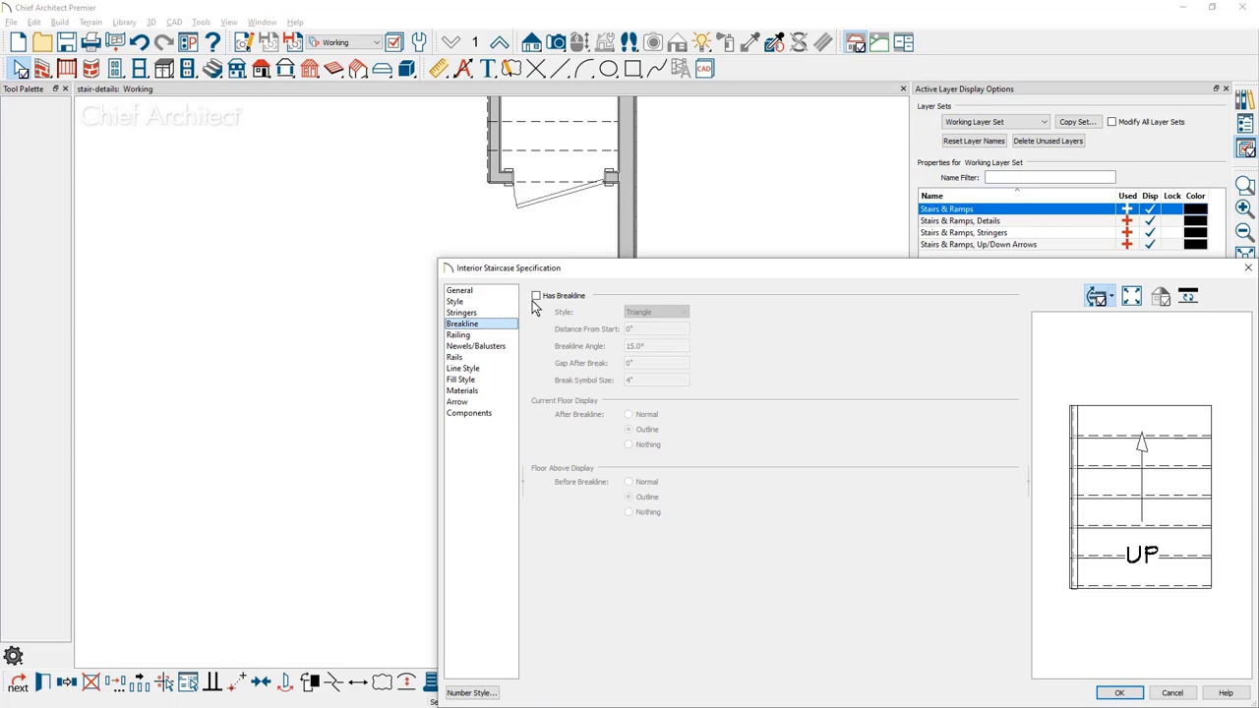
left_click(536, 296)
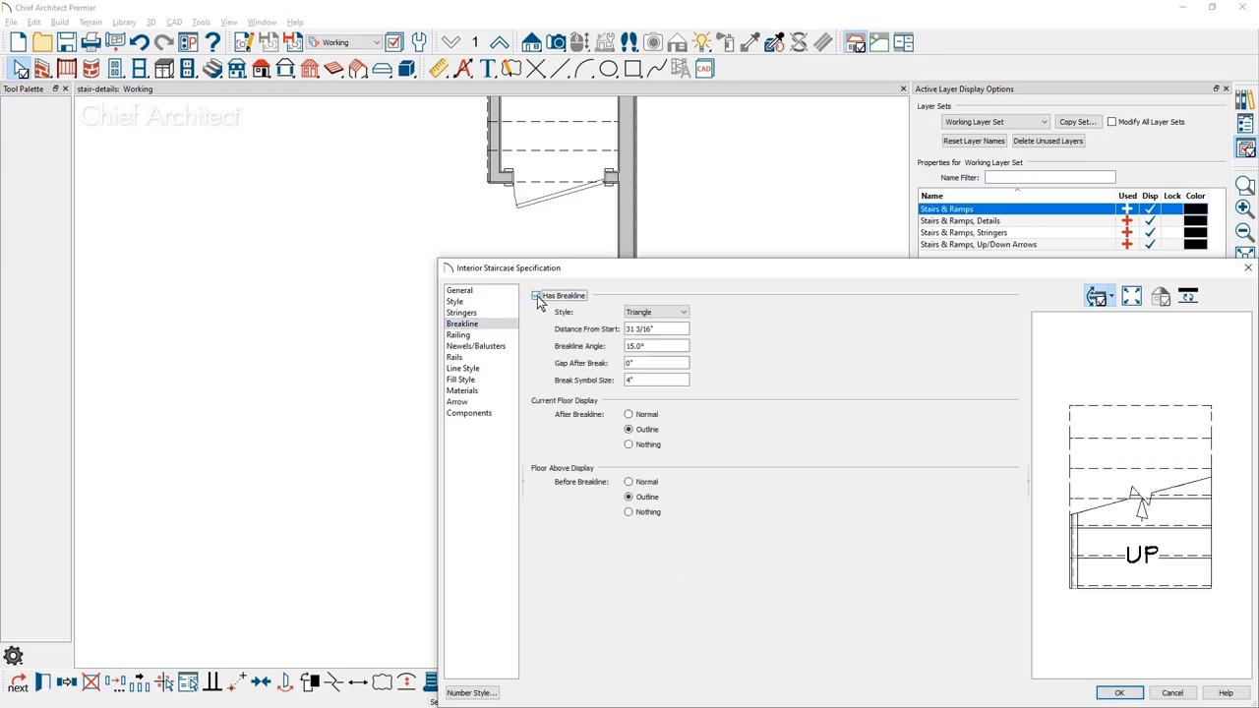
left_click(666, 312)
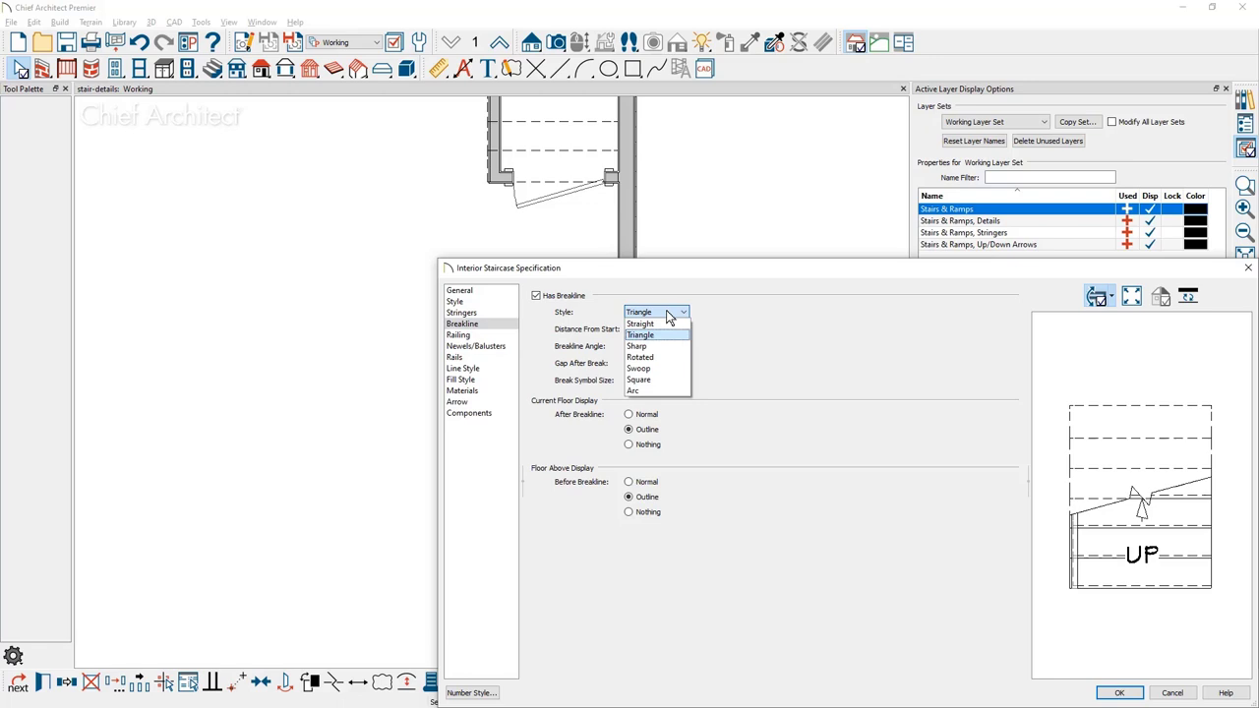
left_click(668, 335)
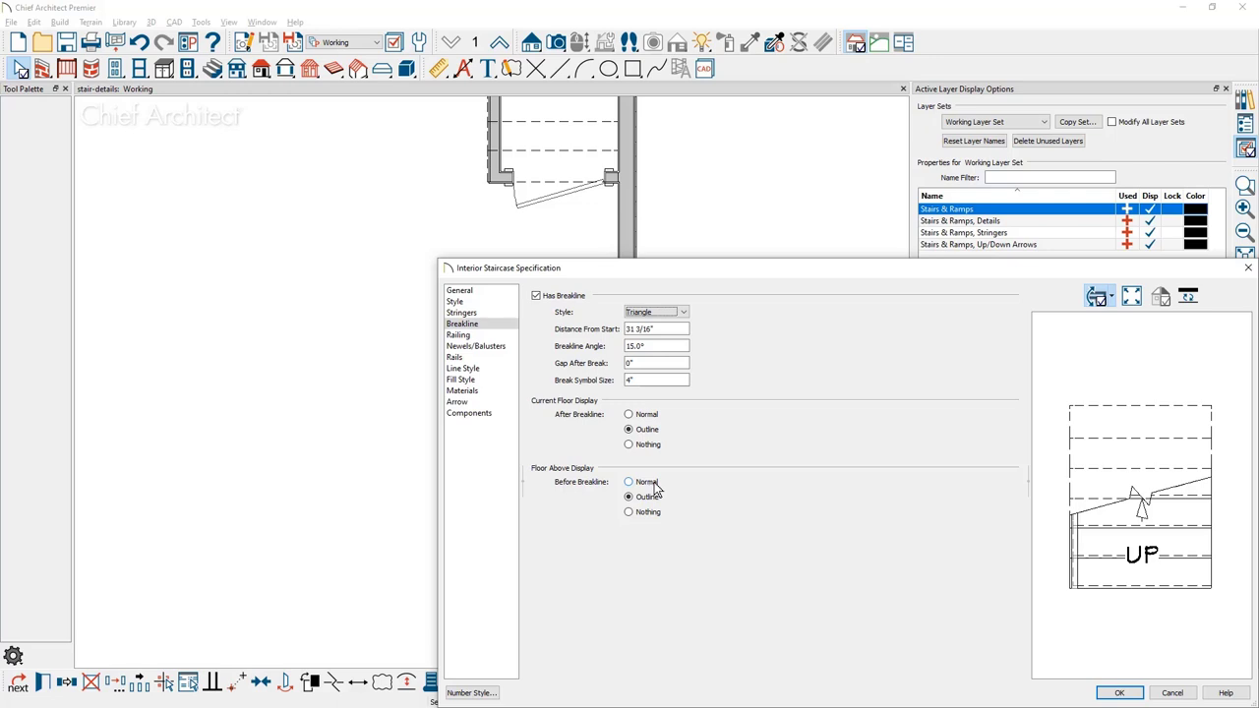
Step: Override the railing's plan display defaults to draw newels, balusters and rails, and review the rail fill style
left_click(502, 350)
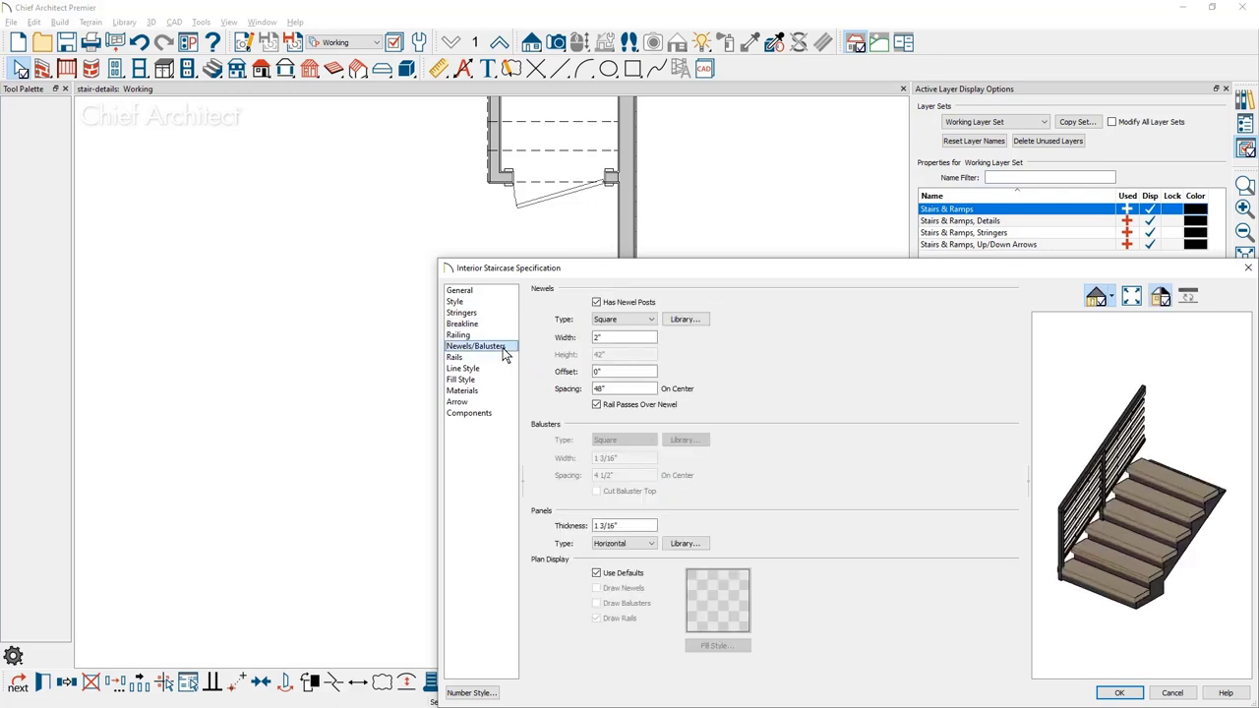
left_click(597, 574)
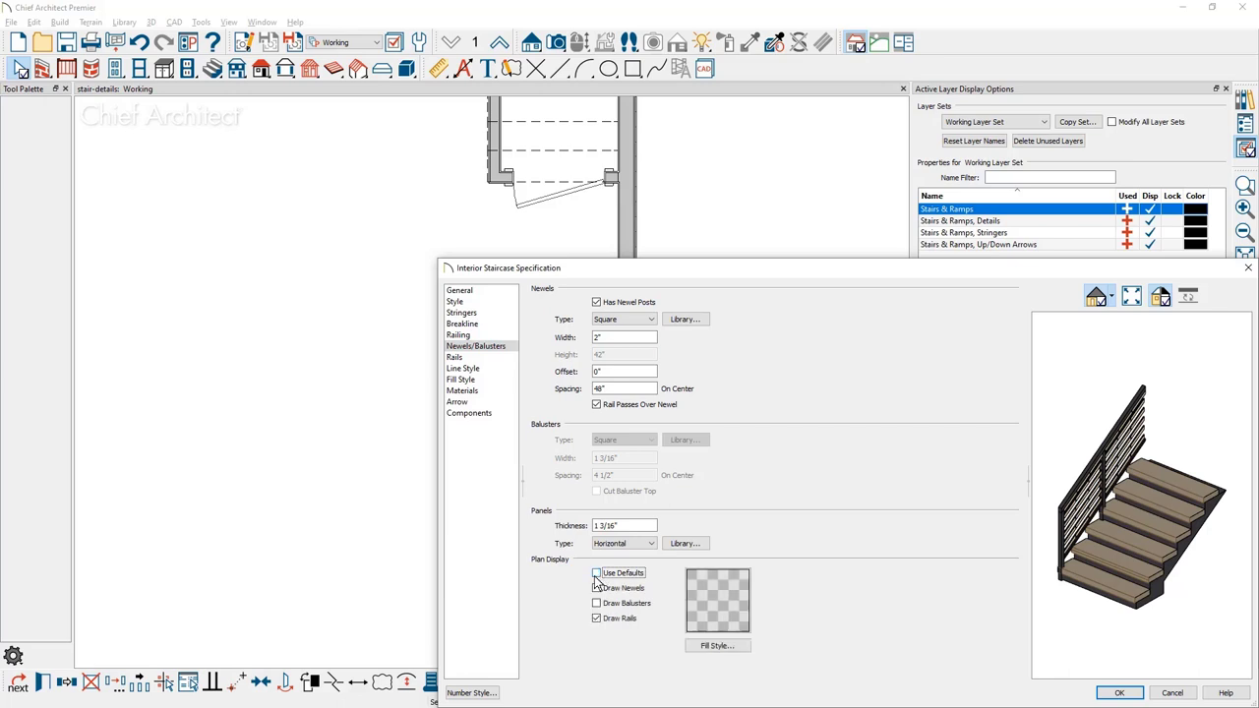
left_click(596, 588)
left_click(596, 603)
left_click(596, 618)
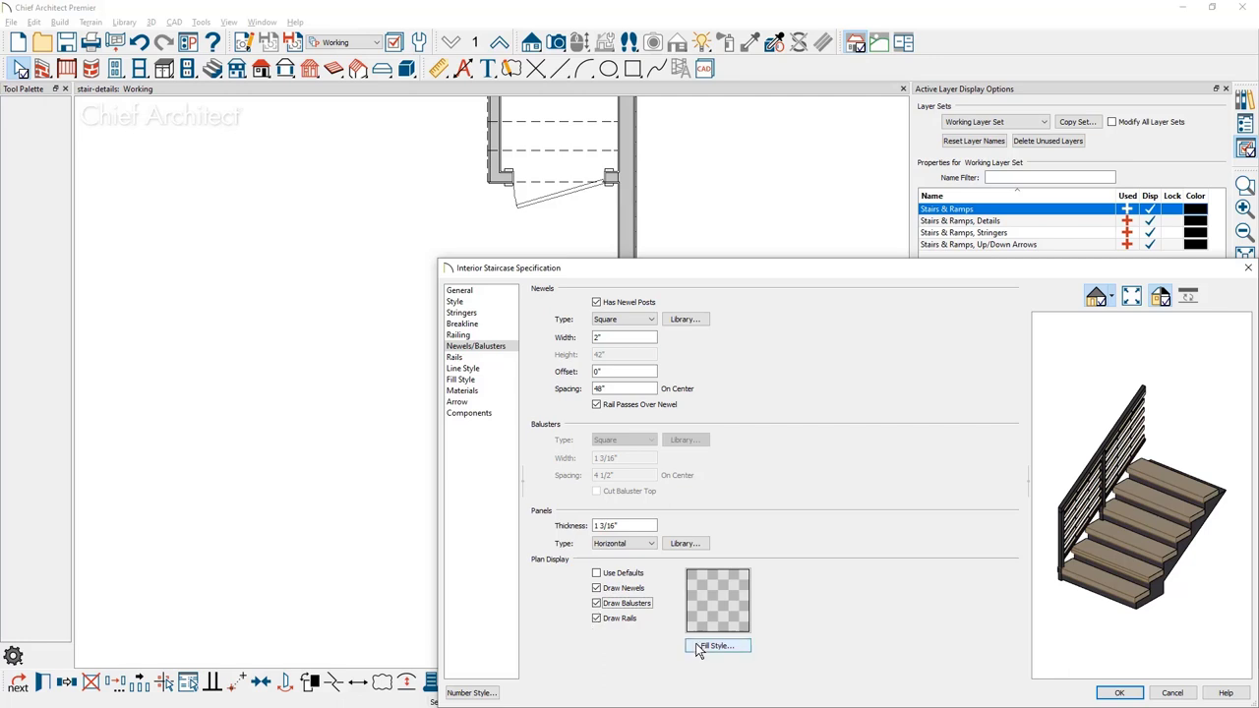
left_click(703, 646)
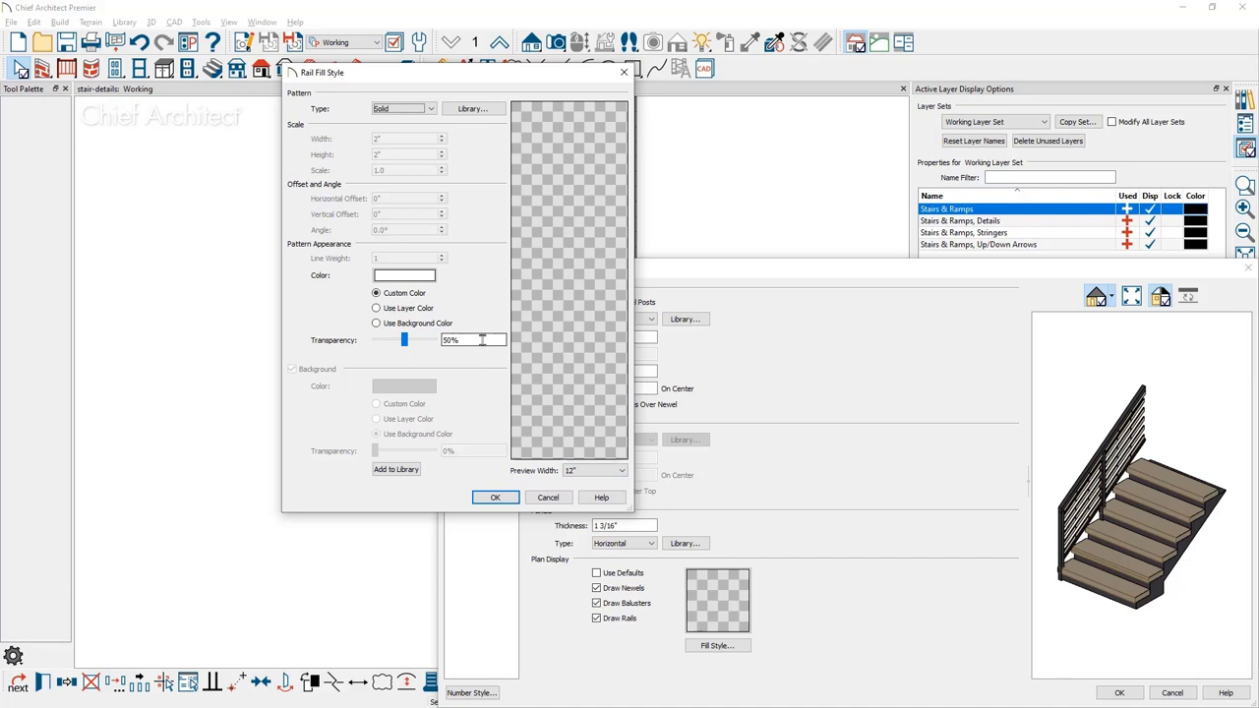
left_click(495, 500)
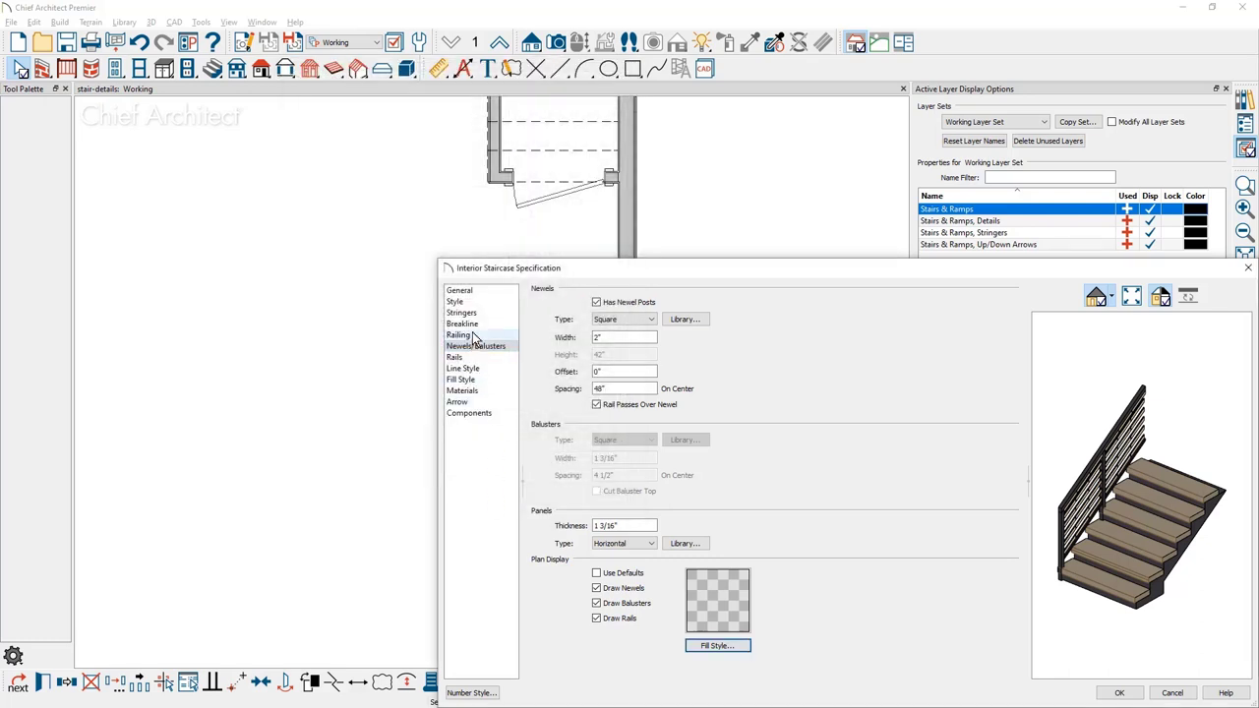
Step: Change the staircase's railing style to Balusters, check the newel and baluster settings, and apply the specification
left_click(471, 336)
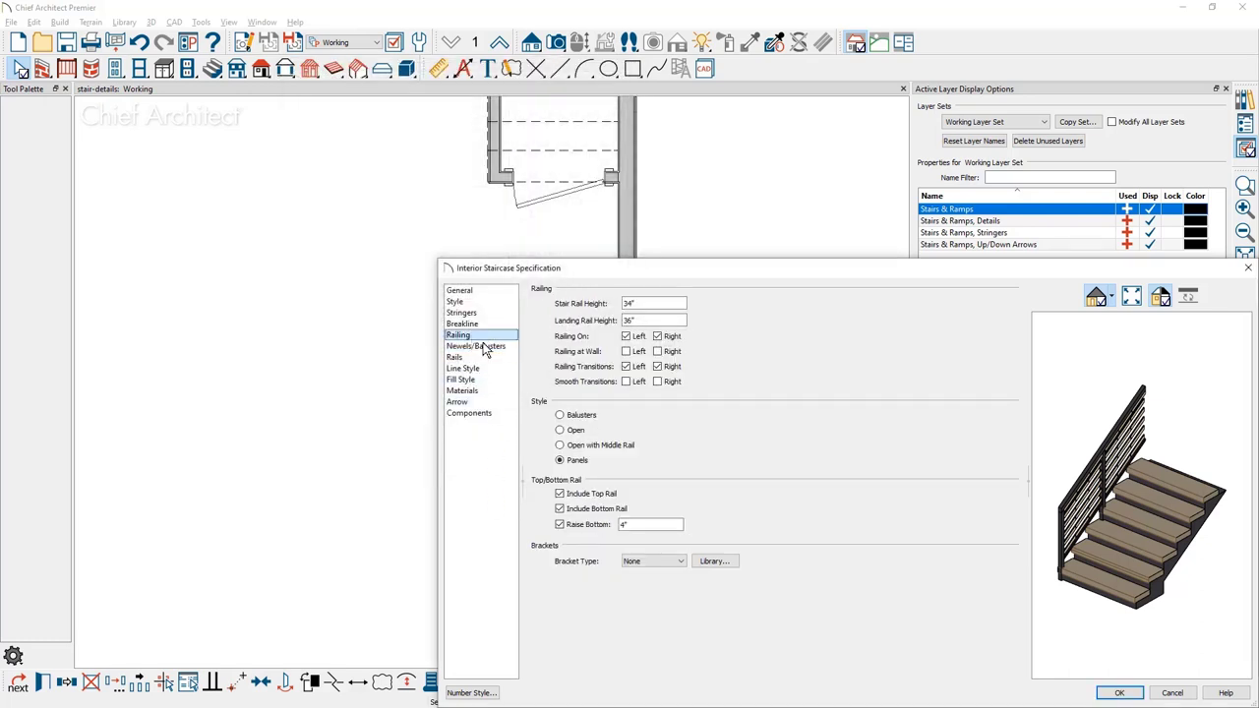
left_click(564, 419)
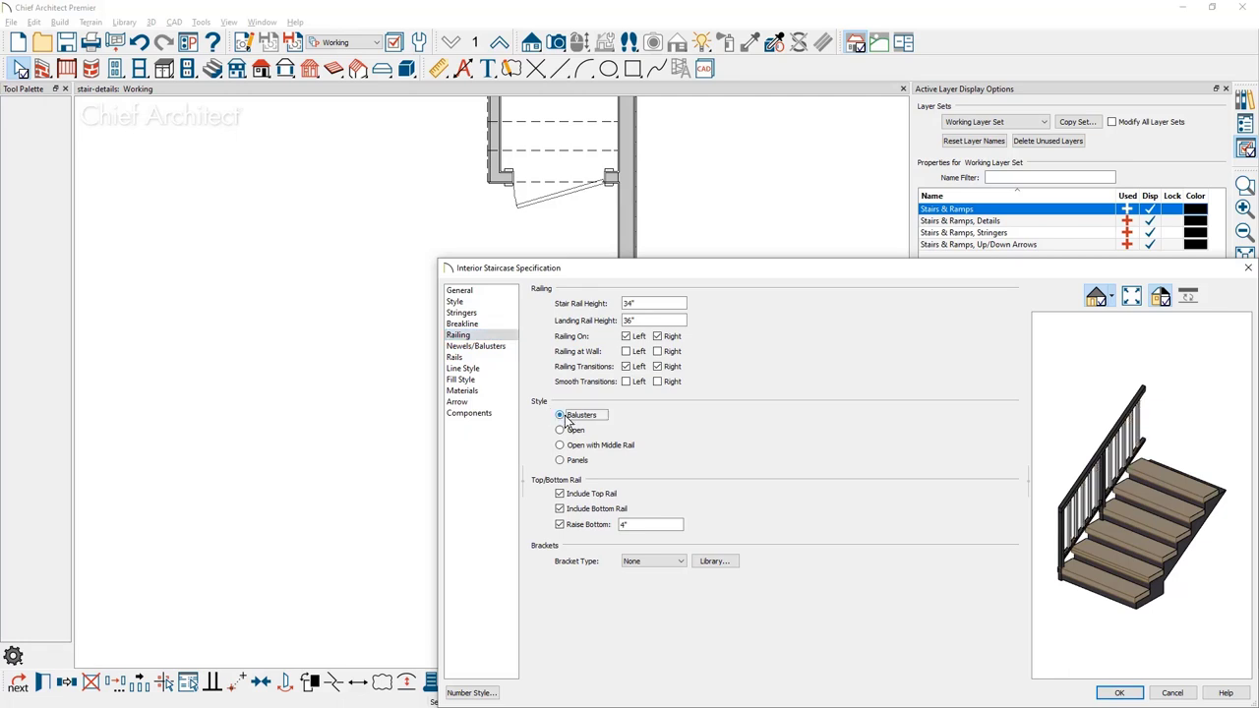
left_click(502, 349)
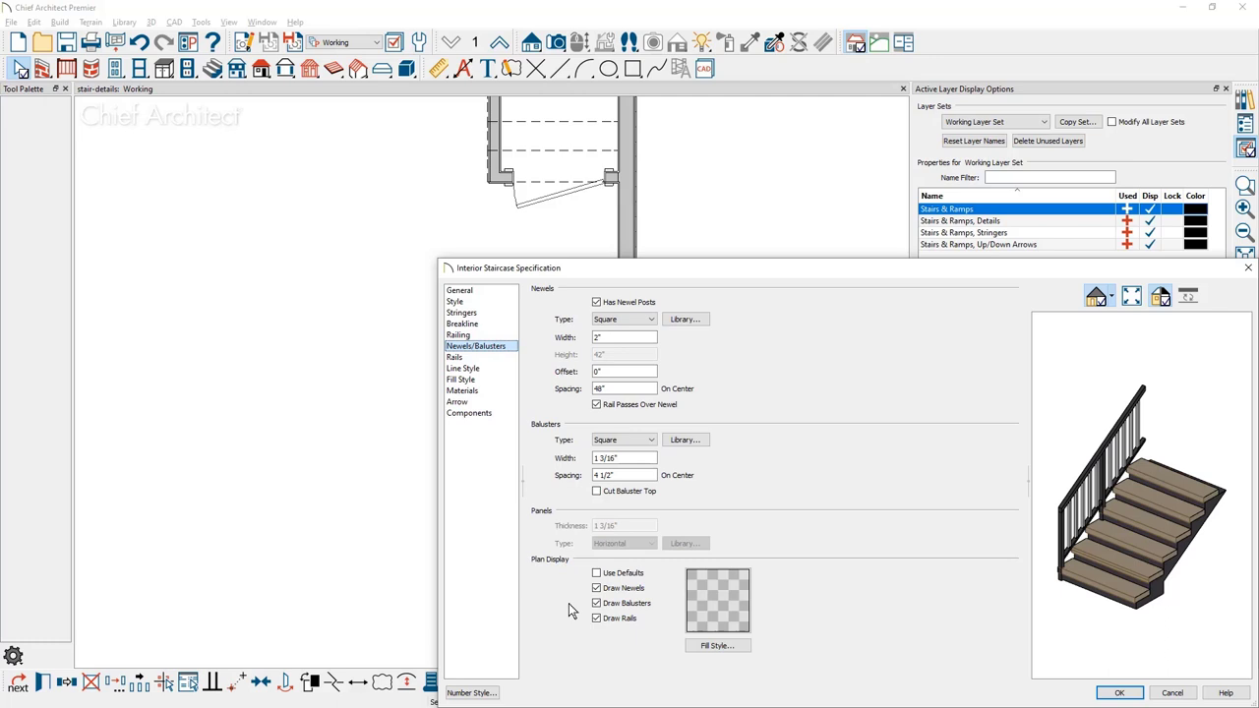
left_click(1121, 693)
Step: Move the short staircase's breakline about 14 inches farther up the stairs and deselect the staircase
scroll(480, 503, "up", 2)
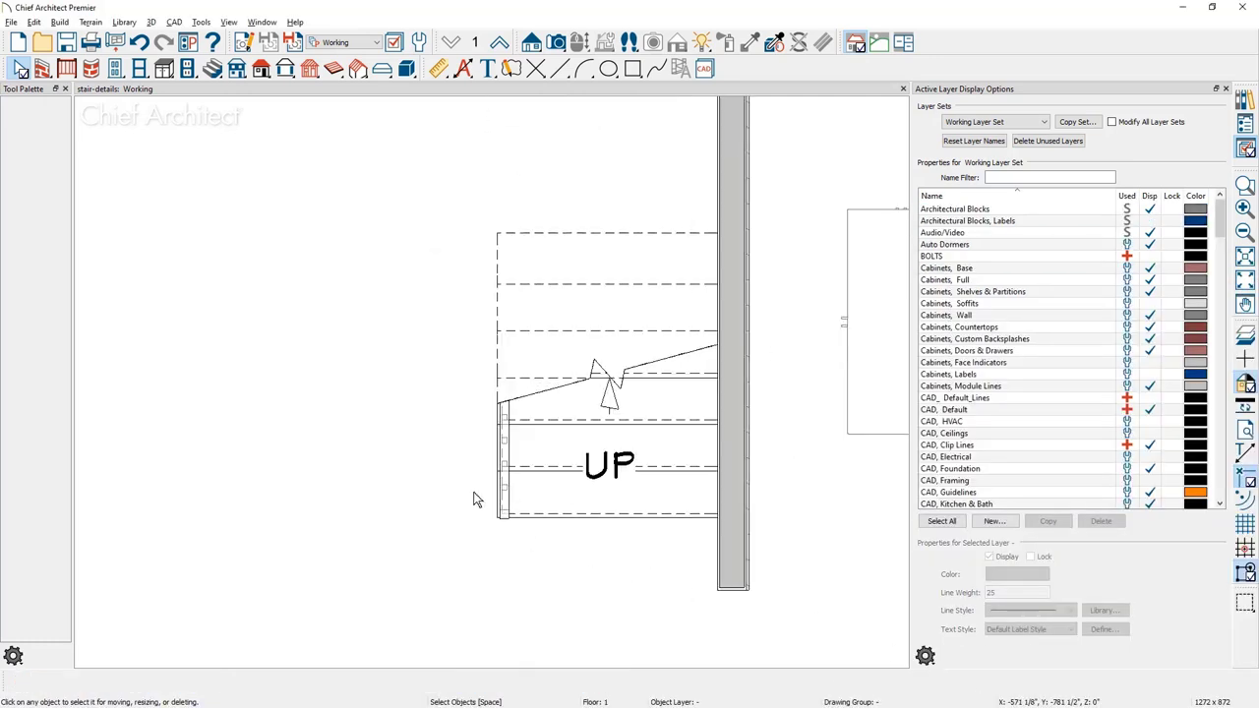
scroll(442, 484, "up", 1)
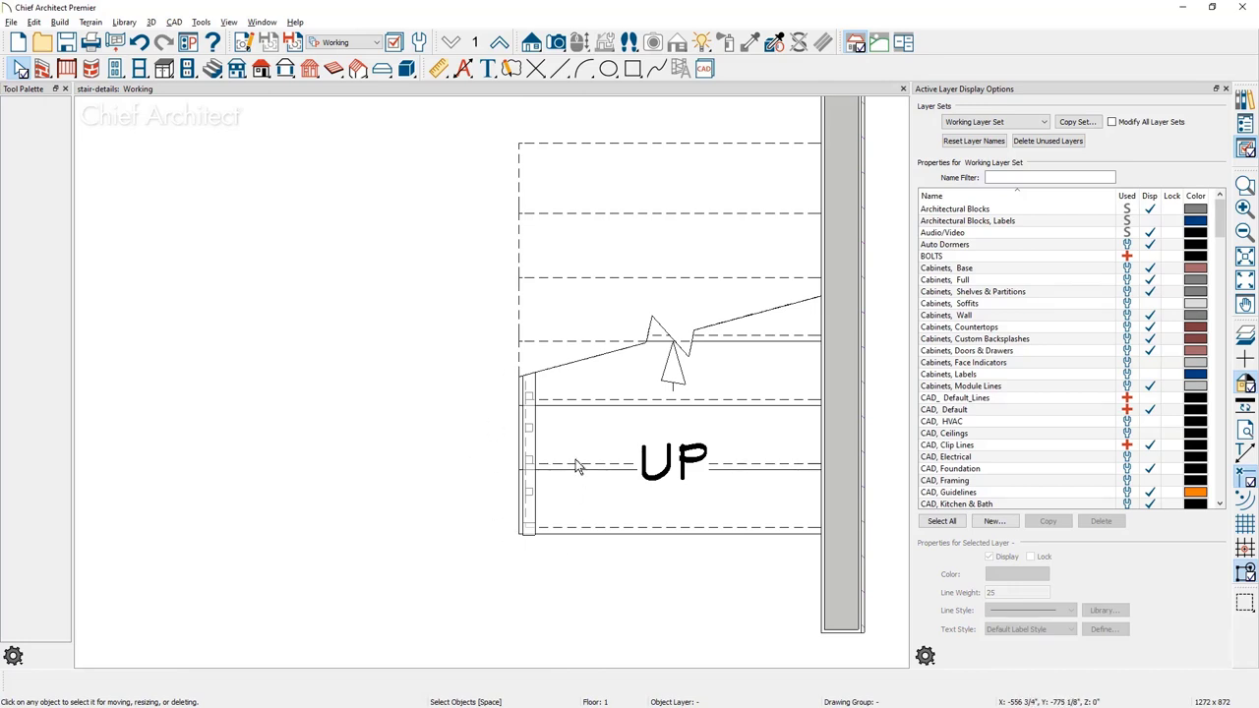
left_click(715, 326)
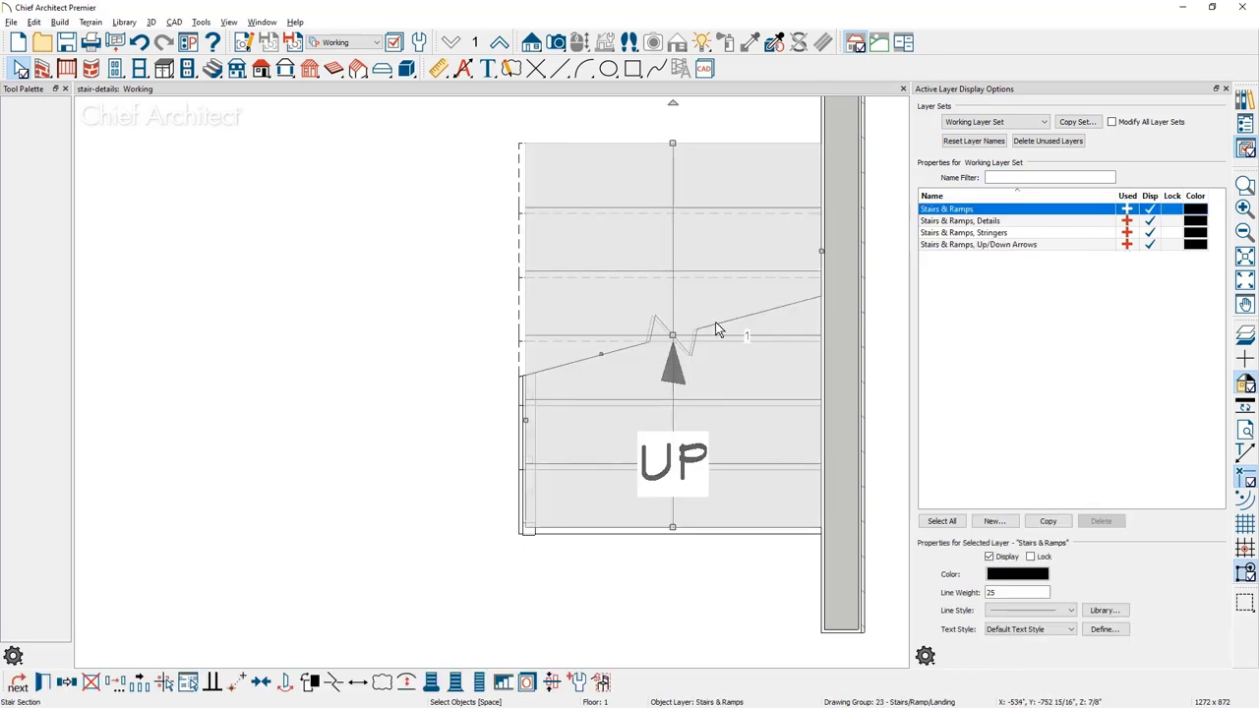
left_click_drag(602, 351, 610, 265)
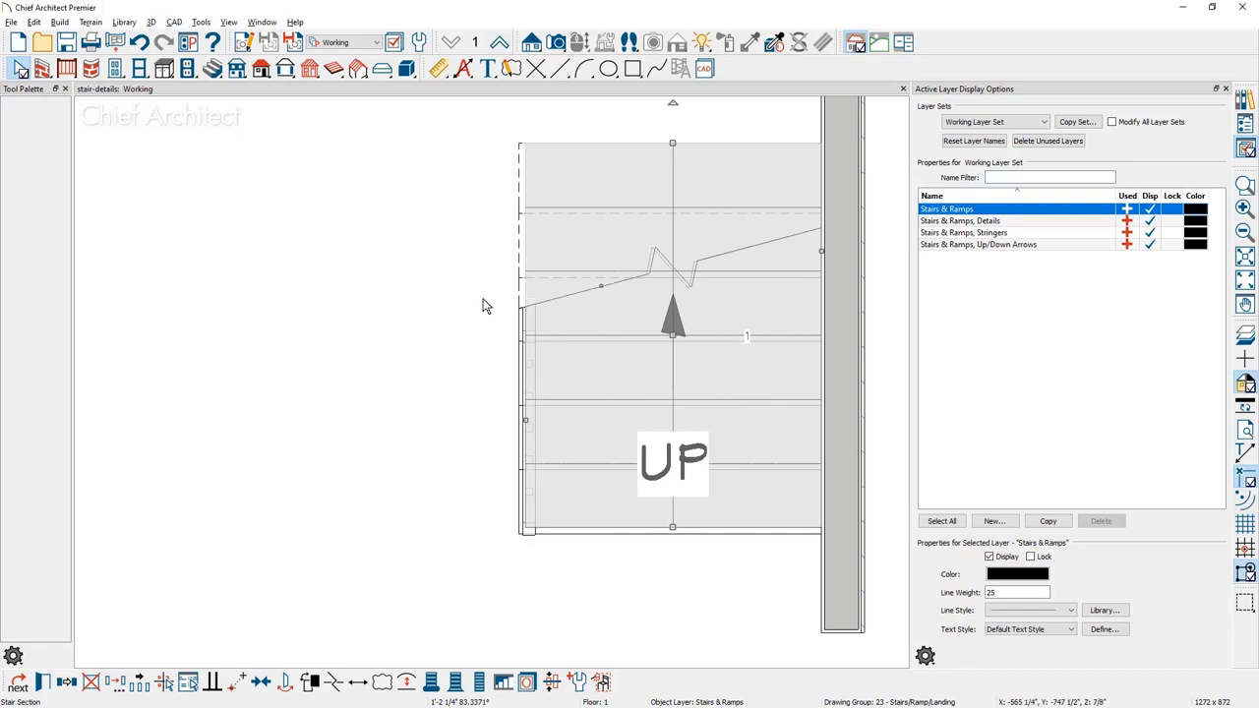
left_click(433, 324)
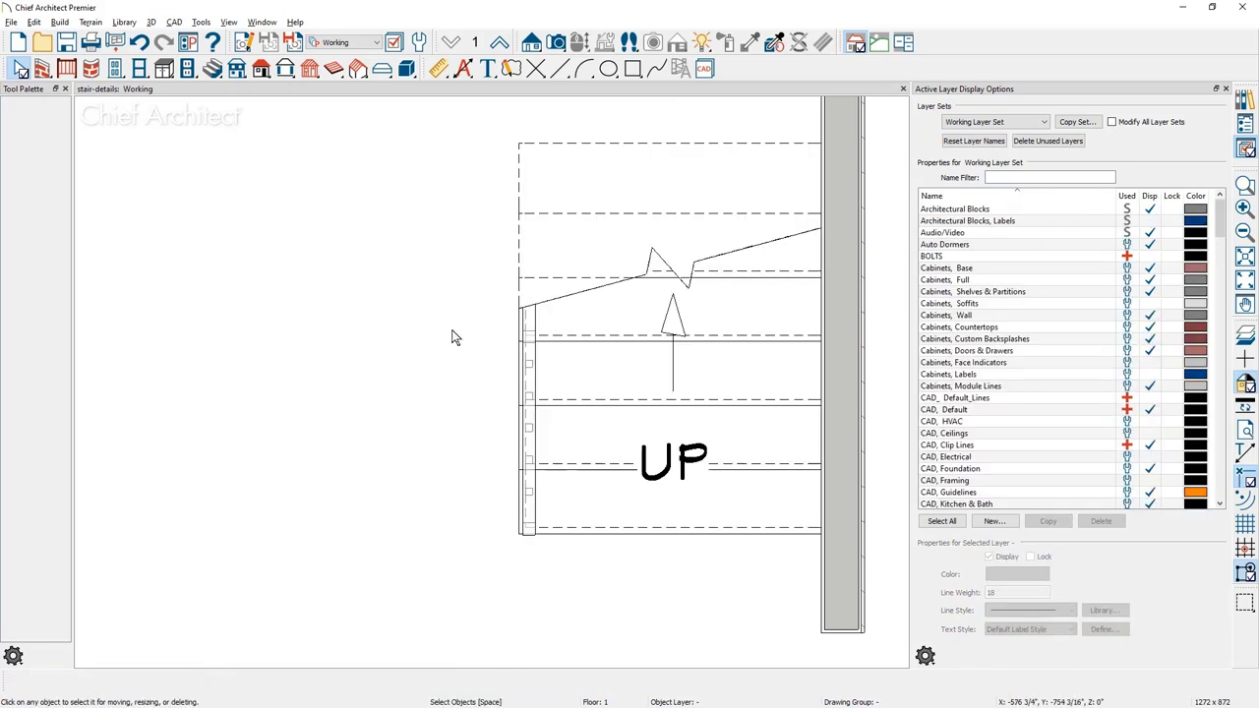
Step: Turn on the right-hand railing at the wall in the short staircase's railing specification
double_click(566, 375)
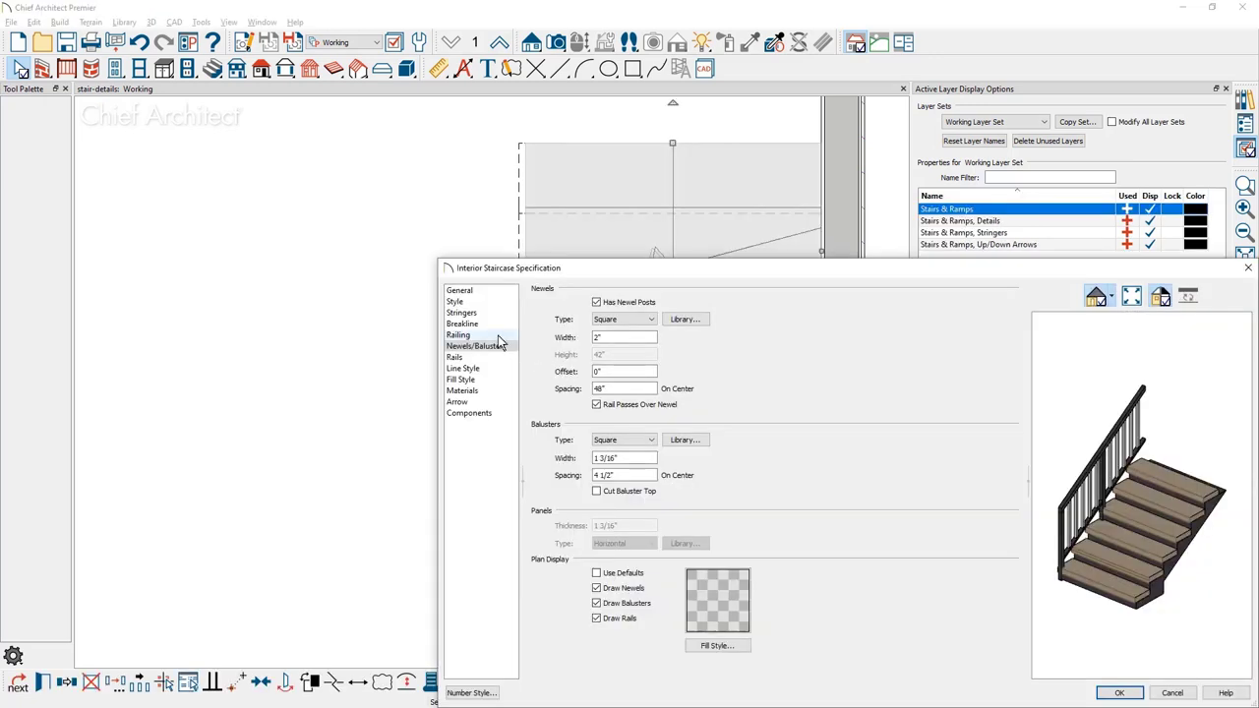
left_click(496, 337)
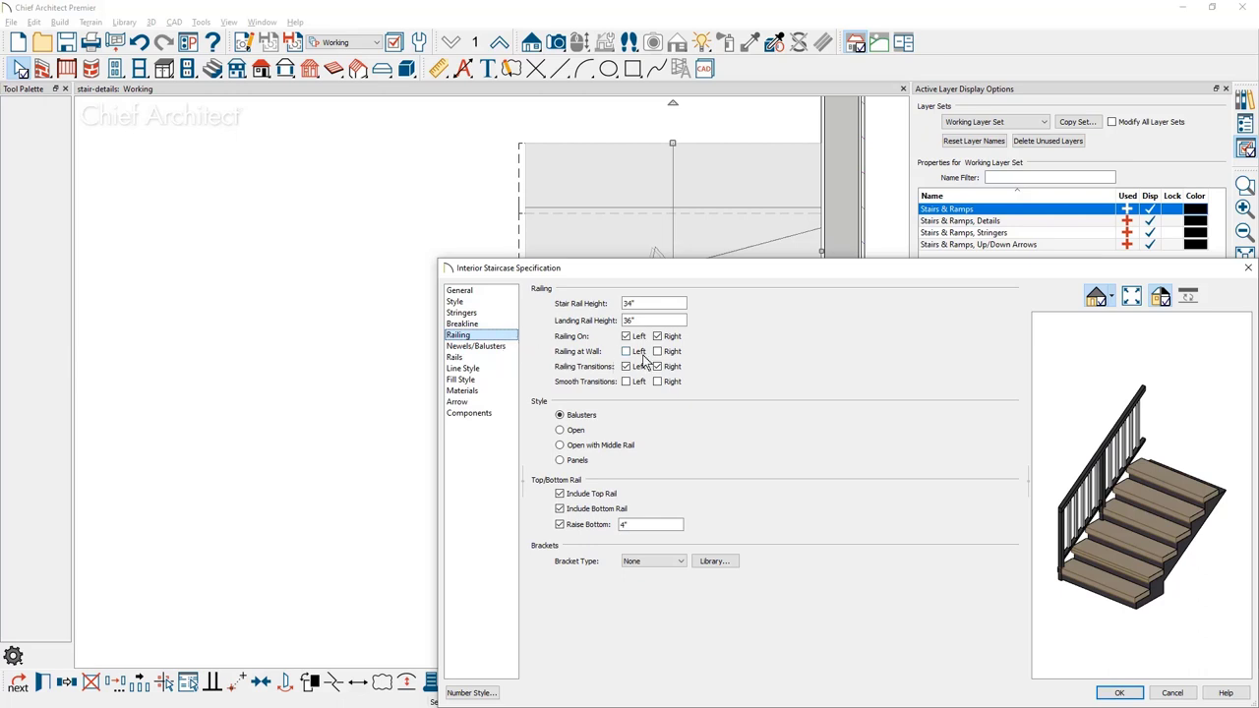
left_click(658, 352)
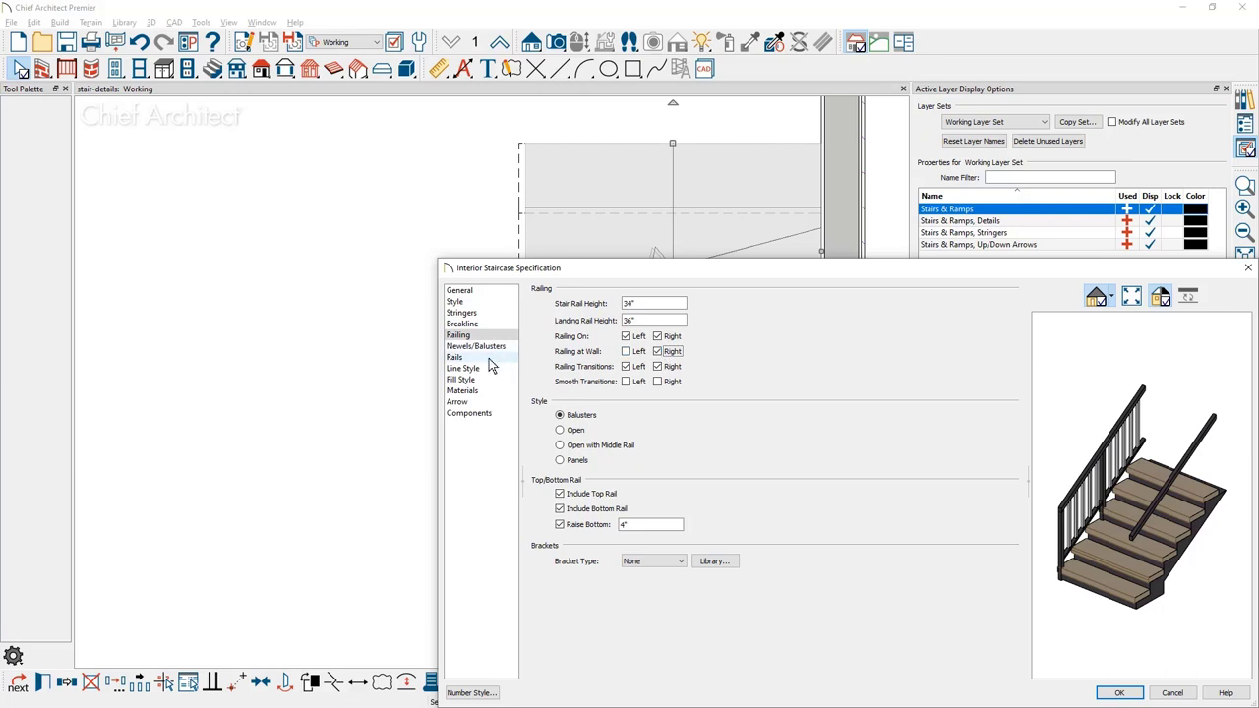
Step: Add a return at the bottom of the short staircase's wall handrail, apply the specification, and deselect the staircase
left_click(459, 358)
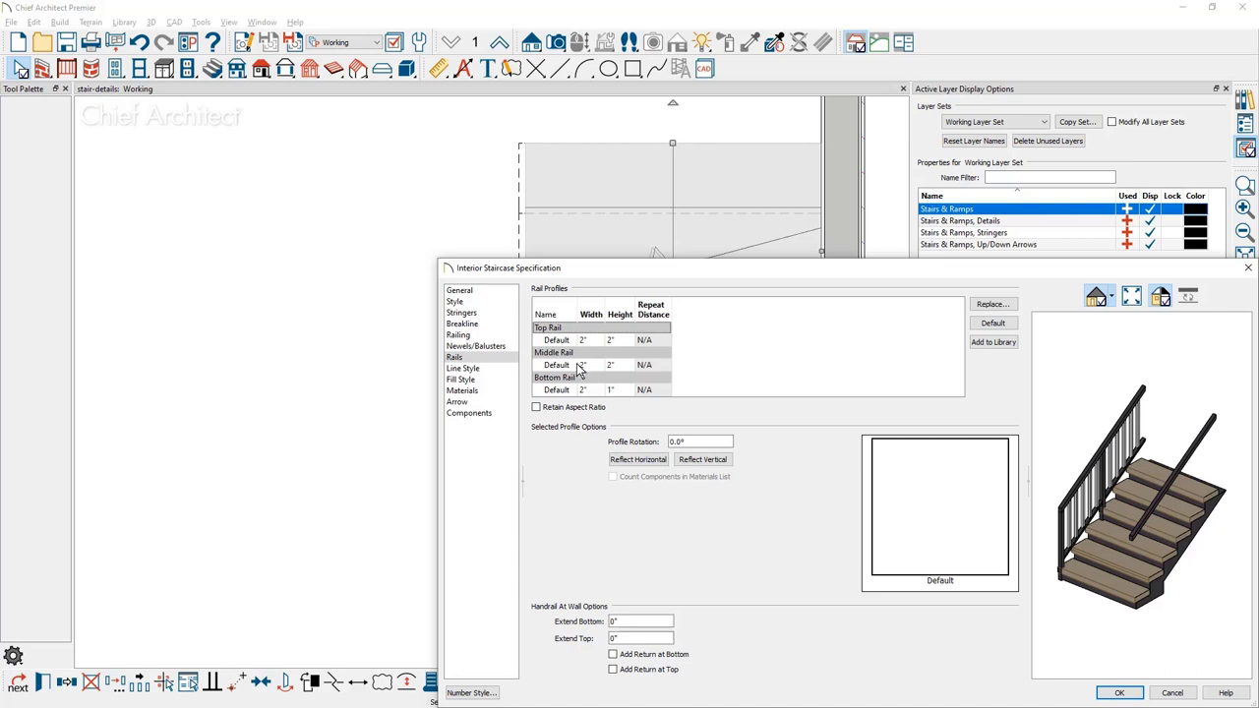
left_click(613, 654)
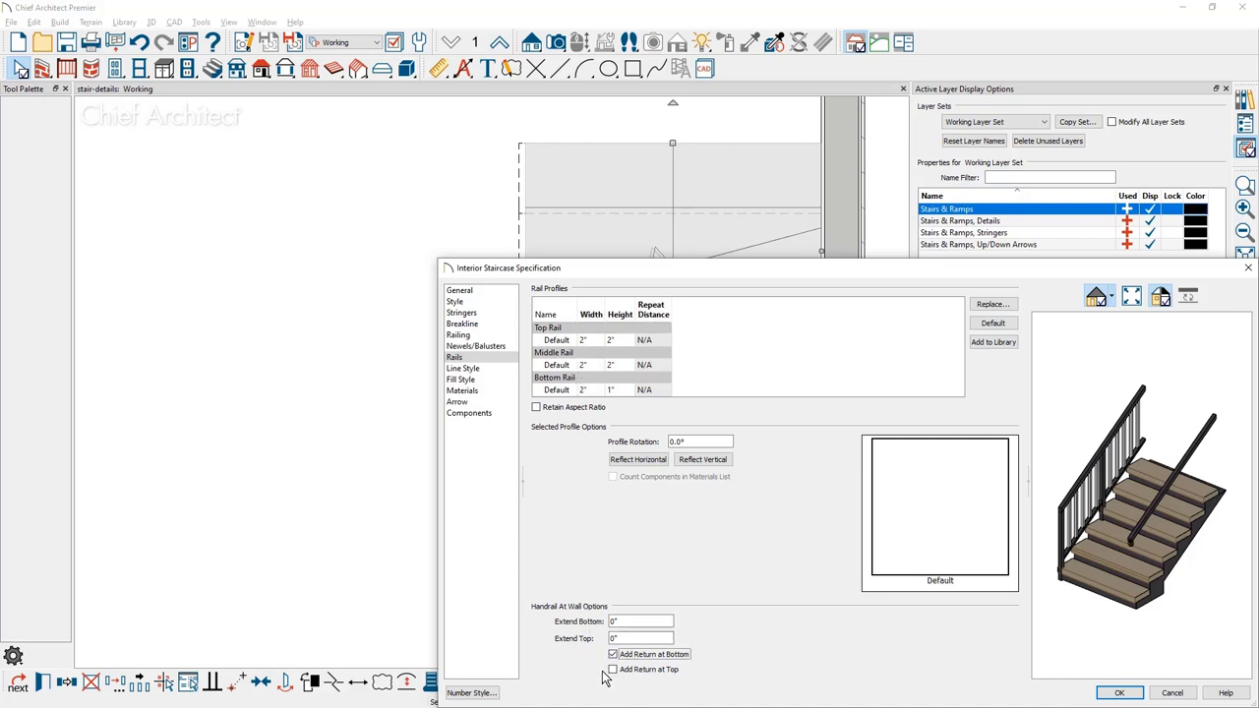
key("Return")
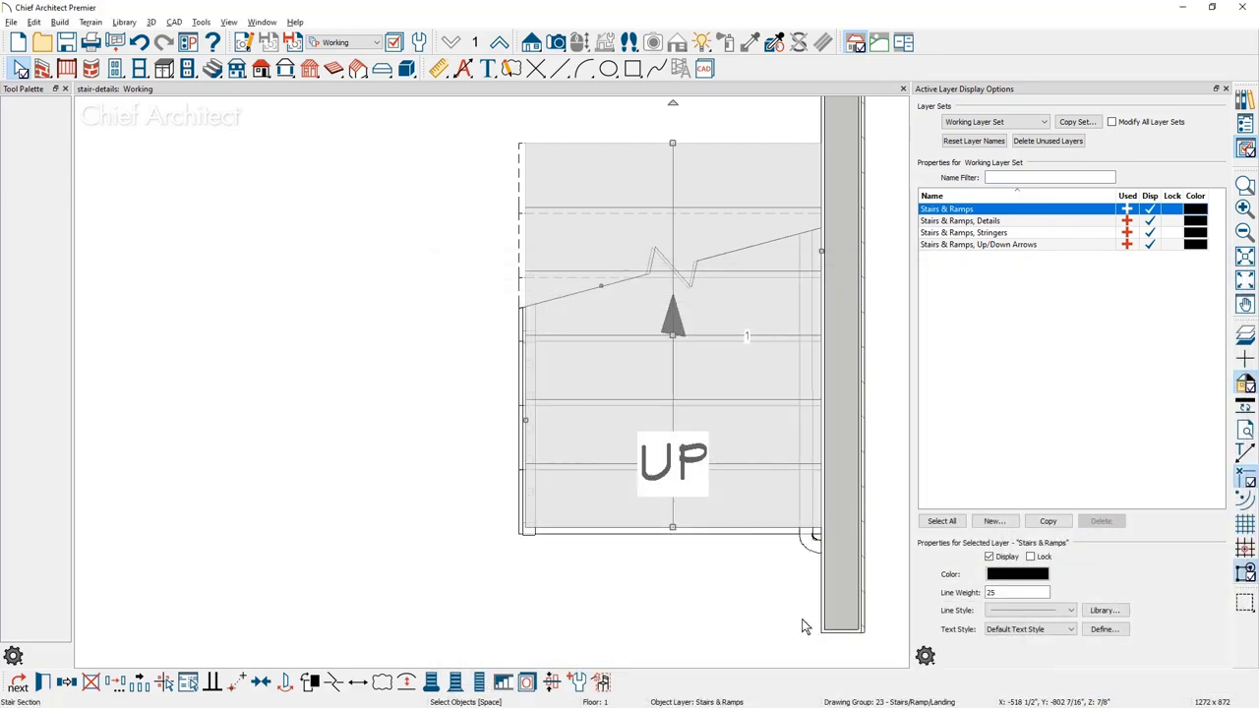
left_click(802, 621)
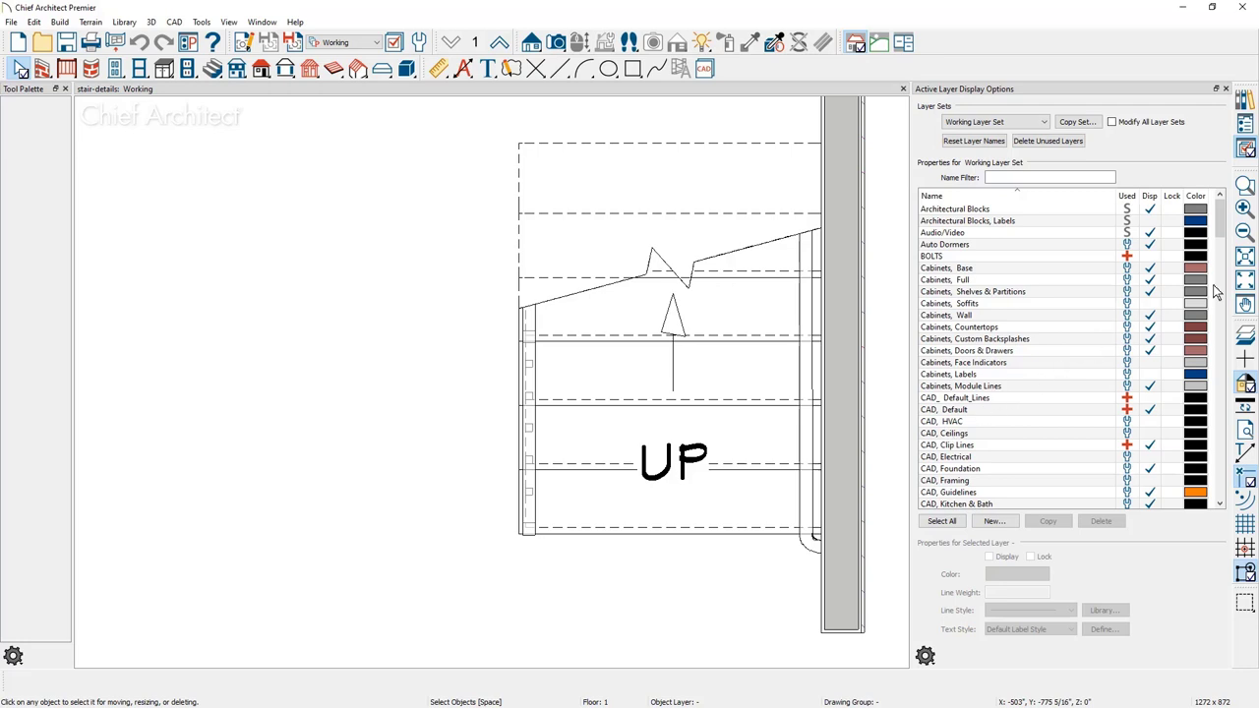
Step: Turn off Use Walk Line in the winder stairs' style settings and apply the specification
left_click(1244, 282)
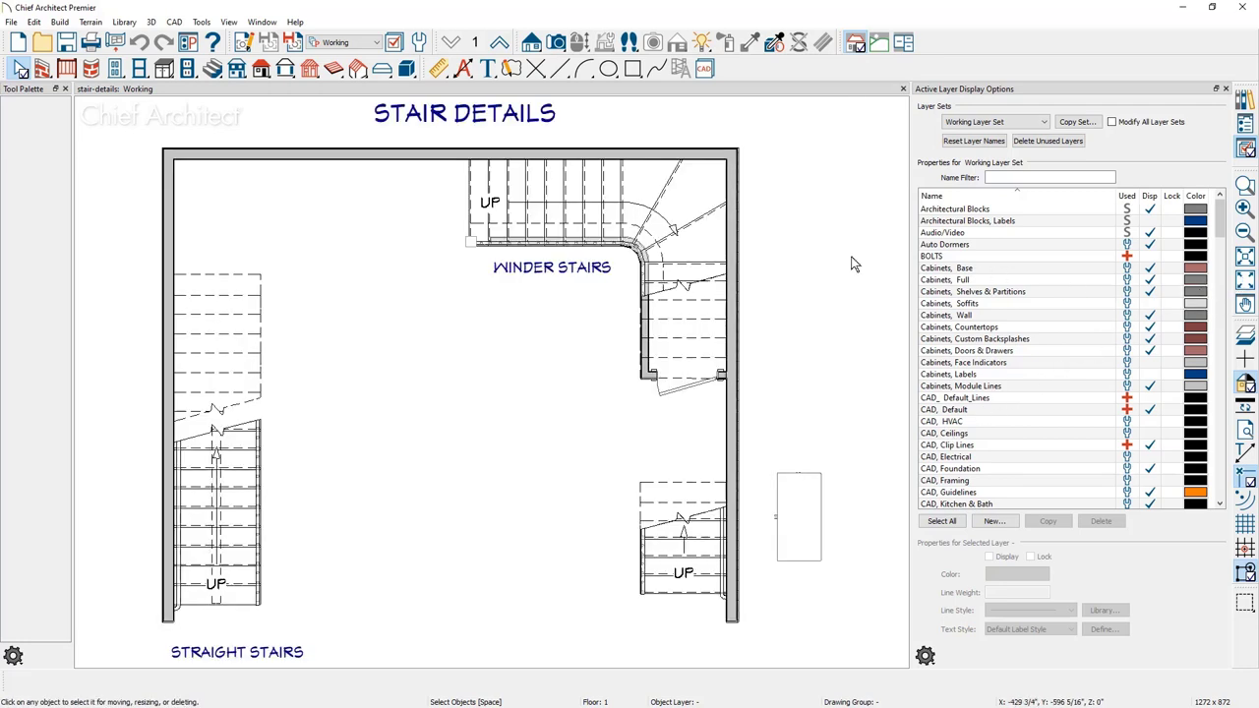
double_click(579, 224)
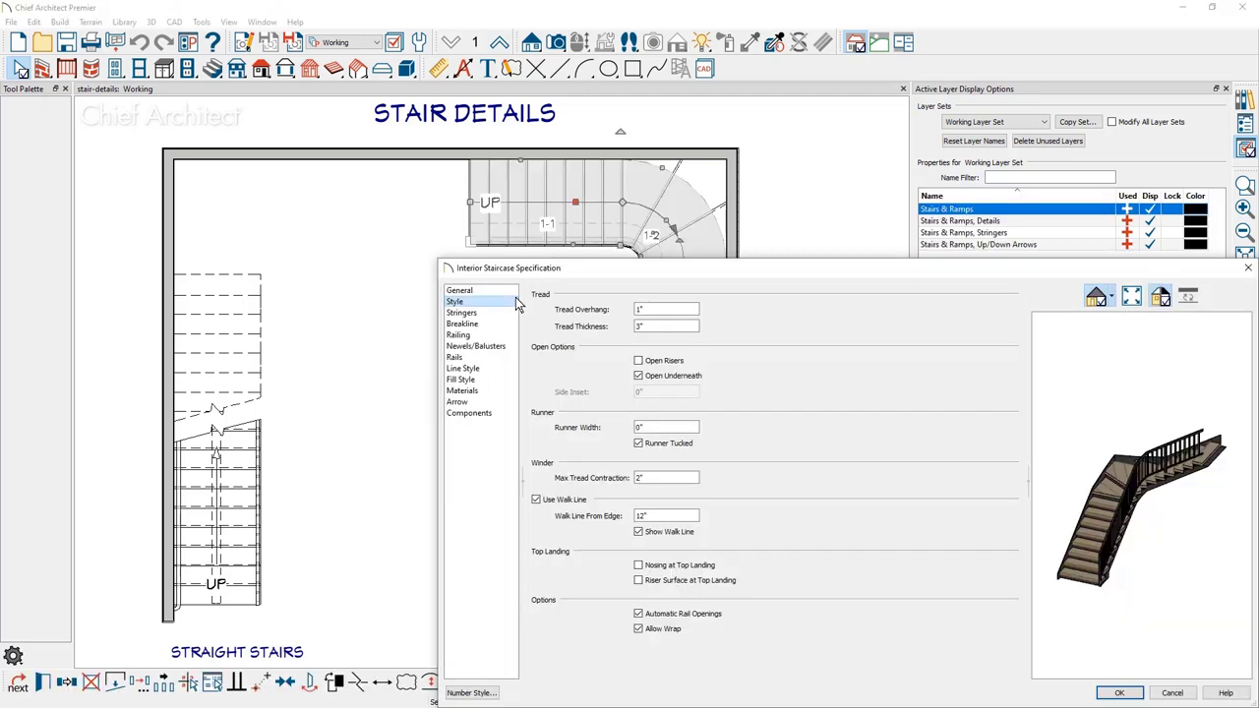
left_click(536, 500)
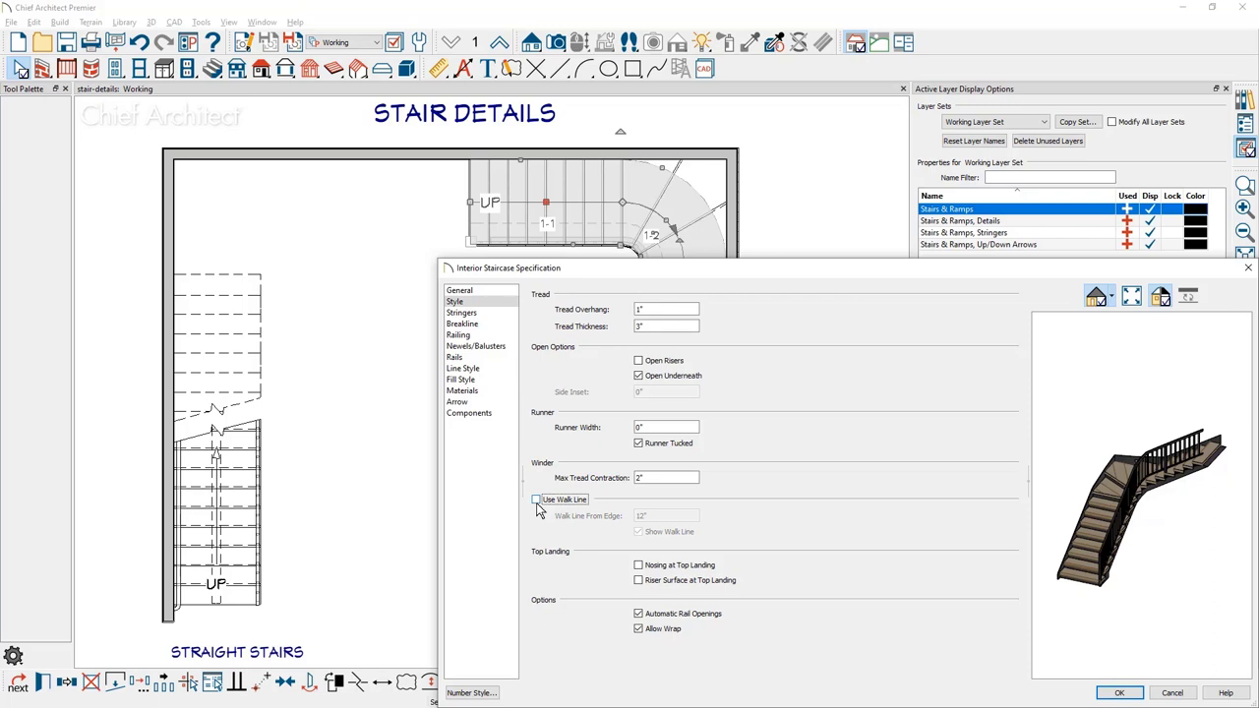
left_click(1109, 692)
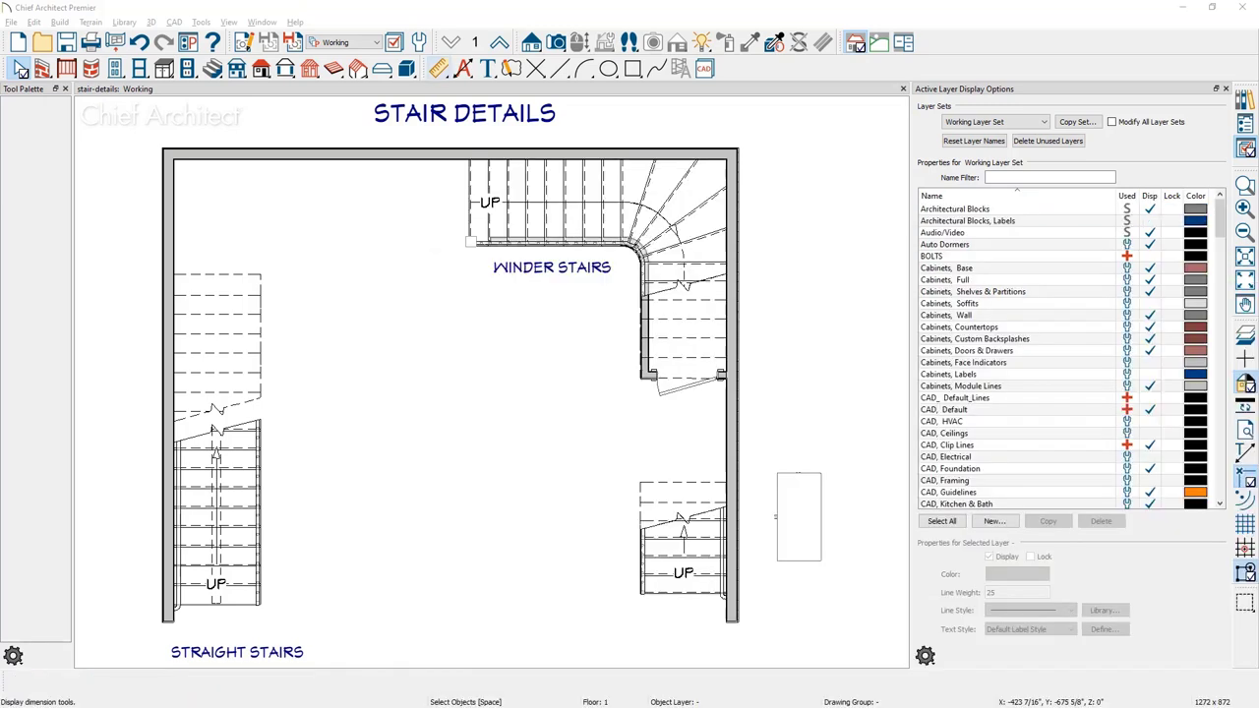